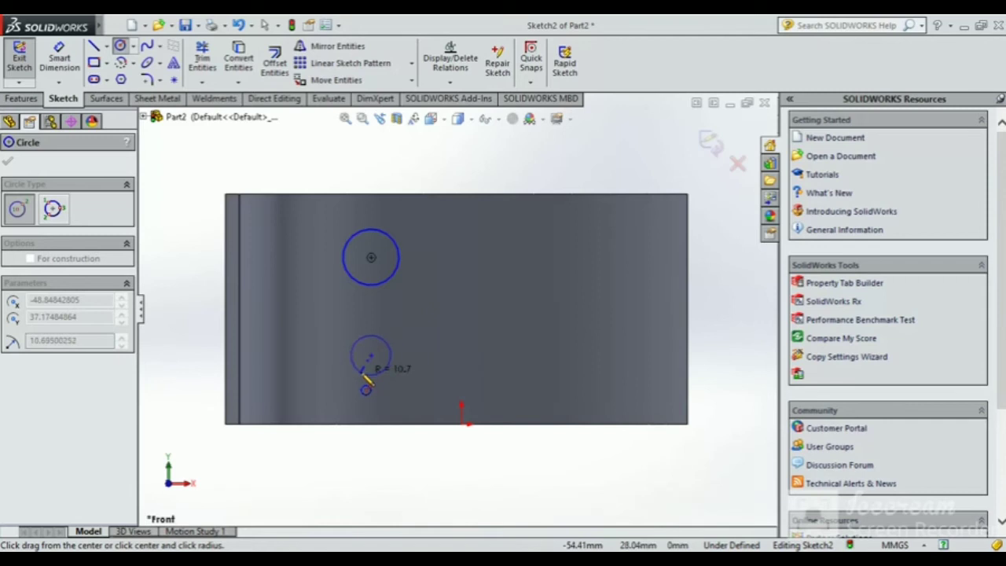
# Step: Finish the lower circle beneath the first one at about 10.7 mm radius, and sketch another circle near the plate's upper right
pyautogui.click(363, 376)
pyautogui.click(551, 257)
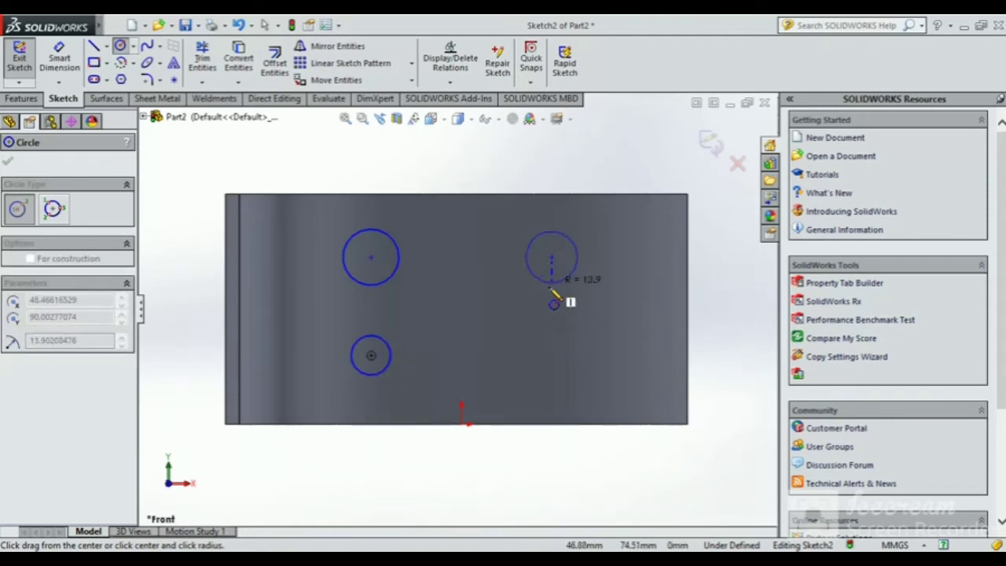
pyautogui.click(554, 285)
pyautogui.press('Escape')
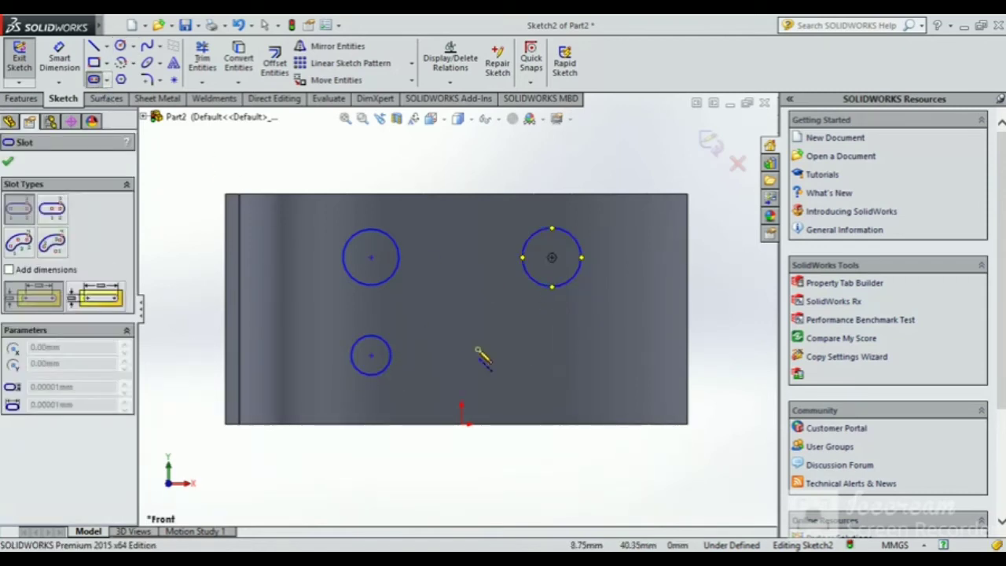
# Step: Sketch a straight horizontal slot beneath the right circle, about 48 mm between centres and 22 mm wide
pyautogui.click(476, 351)
pyautogui.click(563, 352)
pyautogui.click(563, 370)
# Step: Extrude the three circles and the slot as bosses up to the curved plate's facing surface
pyautogui.scroll(2, 455, 313)
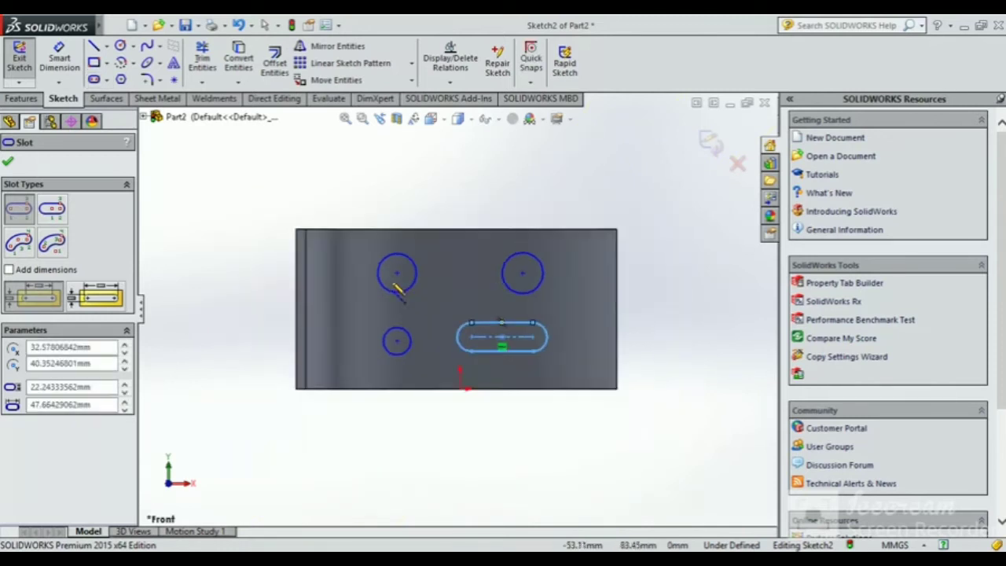
pyautogui.moveTo(399, 289); pyautogui.dragTo(355, 523, button='middle')
pyautogui.click(19, 99)
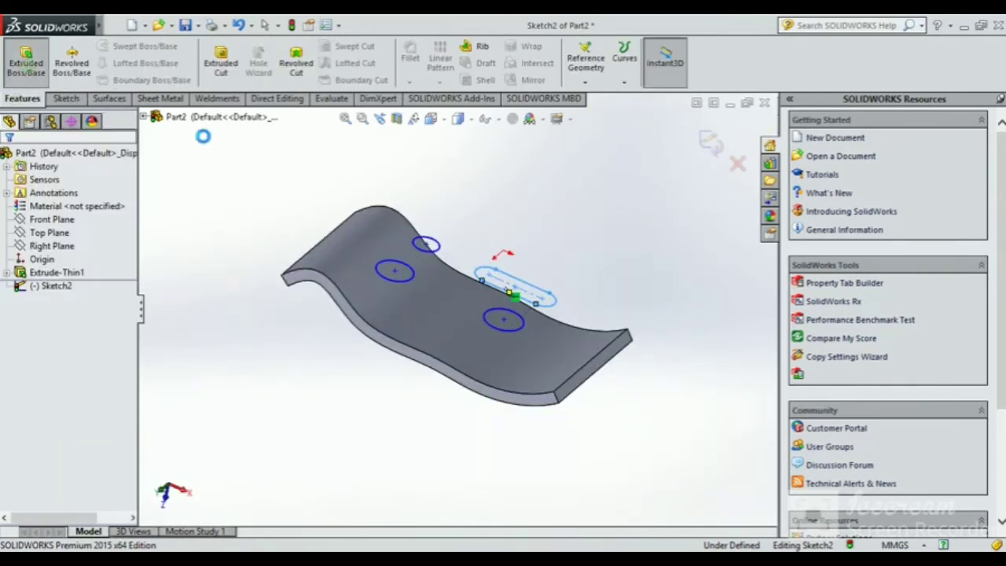
pyautogui.click(75, 246)
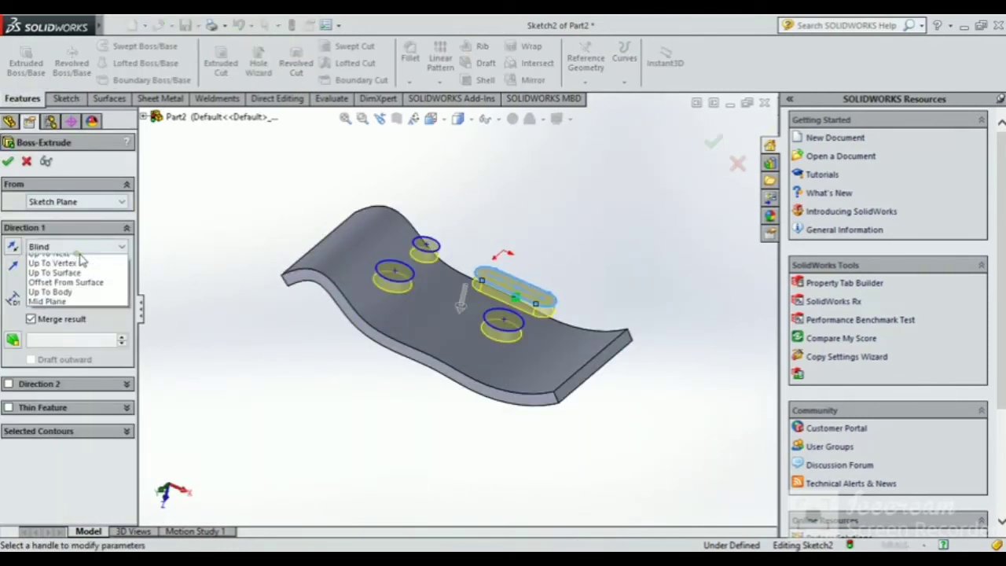
pyautogui.click(55, 293)
pyautogui.click(469, 360)
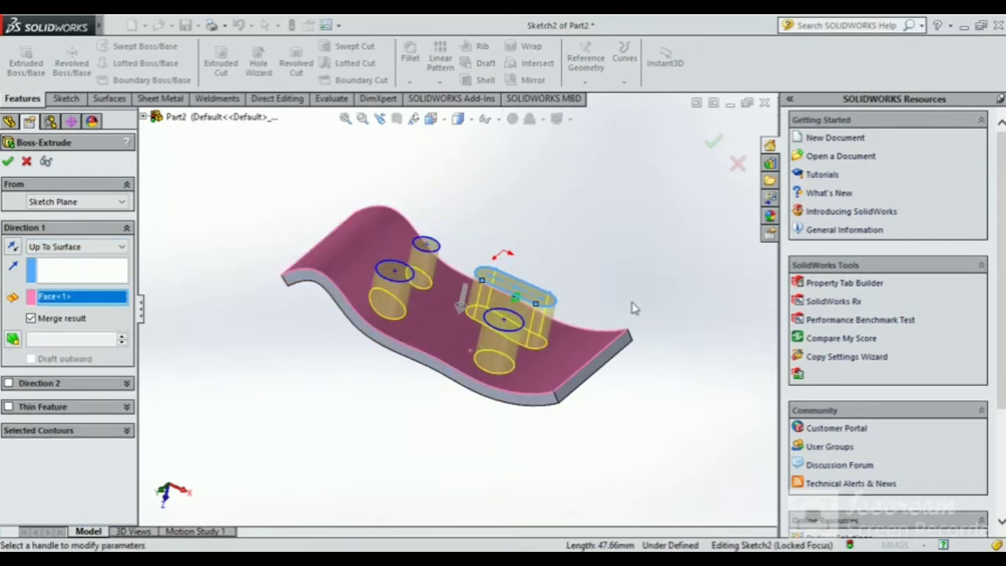
pyautogui.click(710, 144)
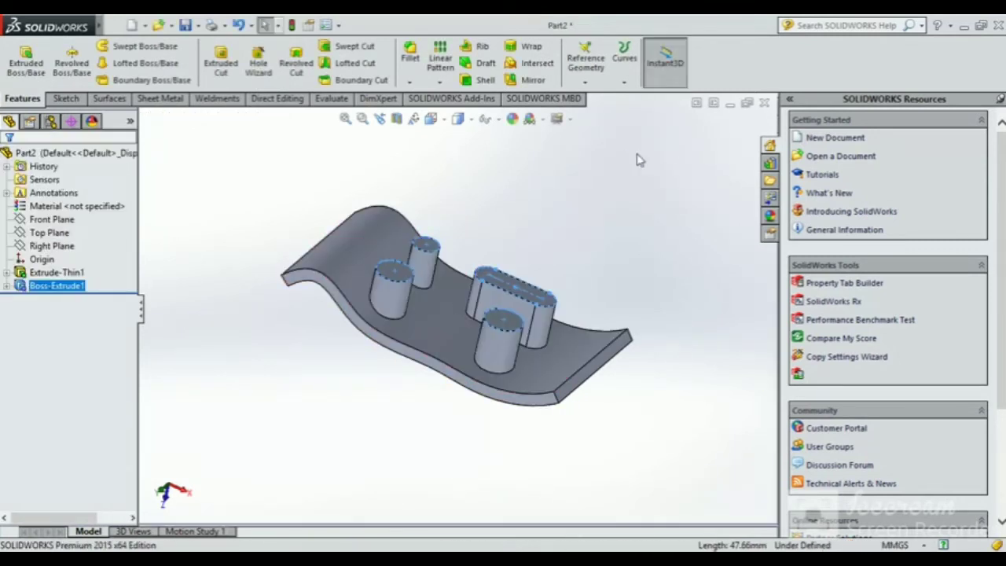
# Step: Fillet the base edges of all four bosses where they meet the curved plate with a 5 mm radius
pyautogui.click(391, 320)
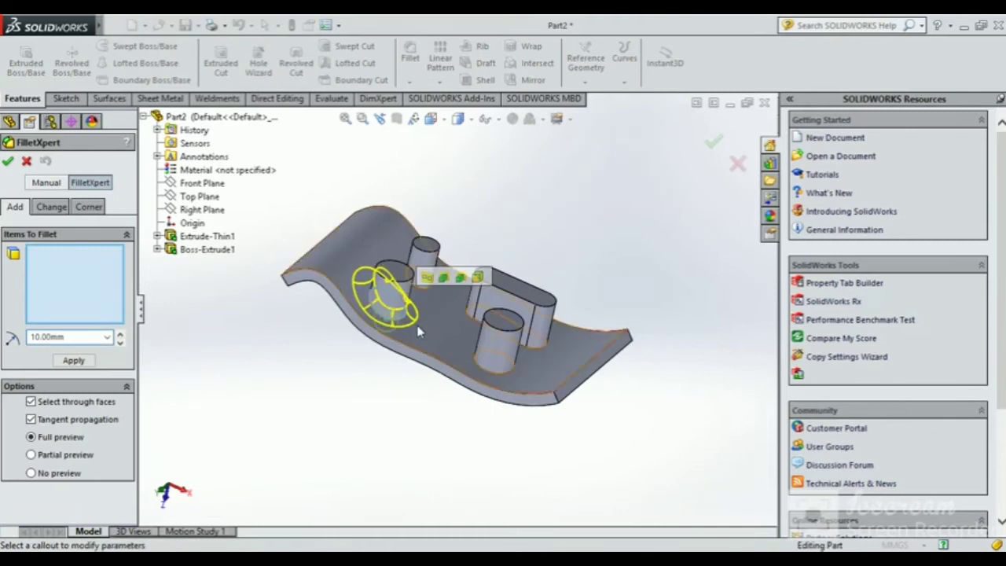
pyautogui.moveTo(416, 330); pyautogui.dragTo(435, 274, button='middle')
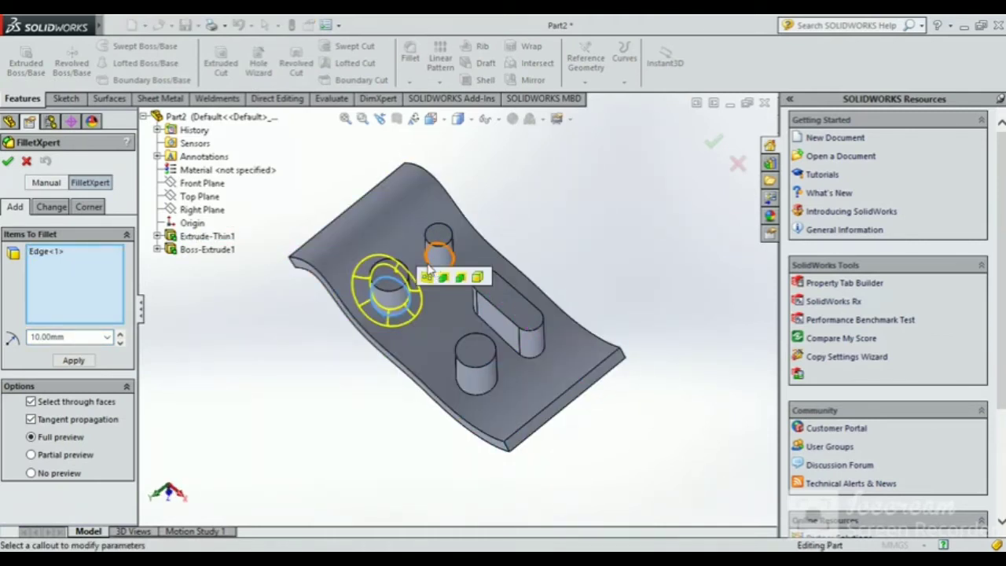
pyautogui.click(424, 264)
pyautogui.click(469, 400)
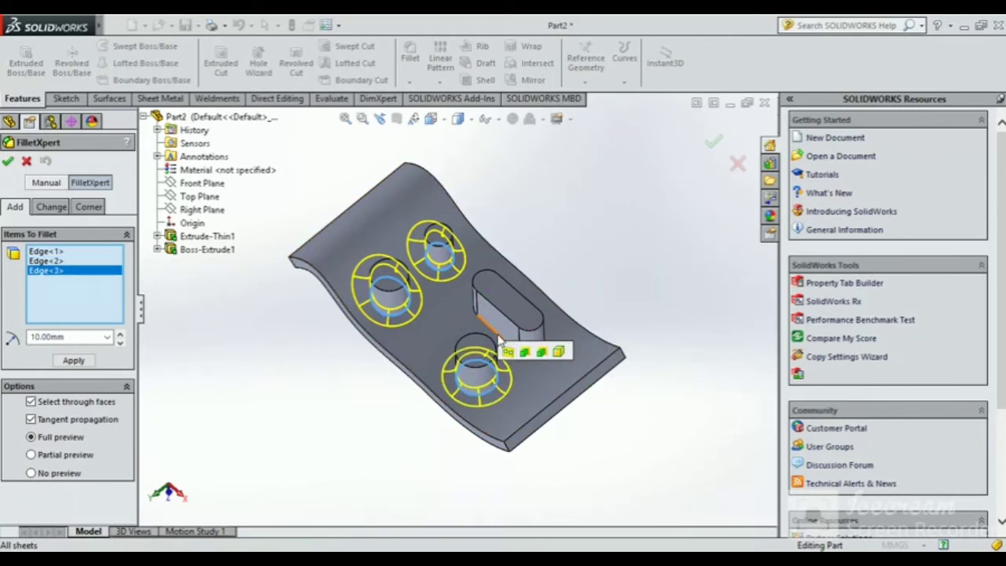
pyautogui.click(523, 352)
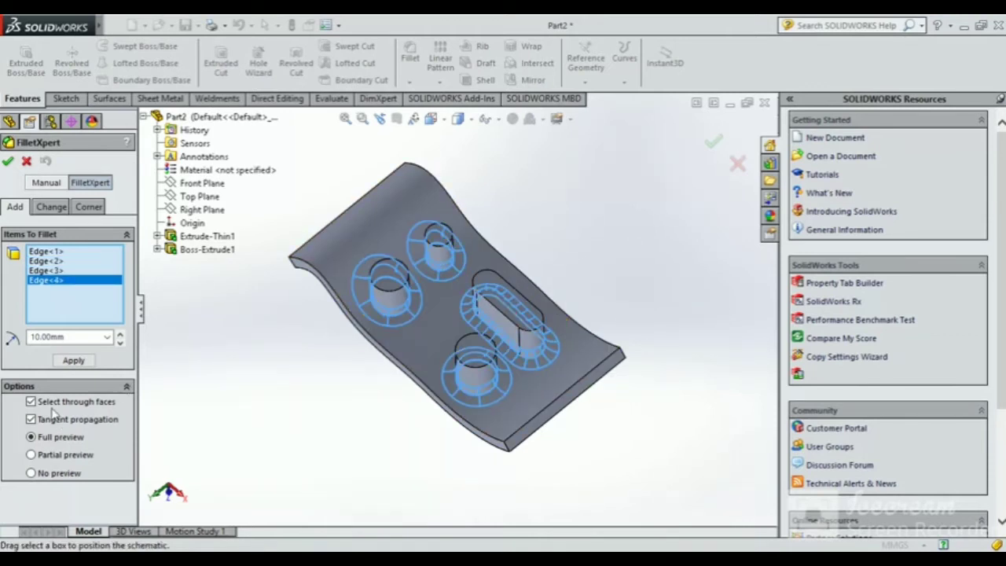
pyautogui.click(206, 310)
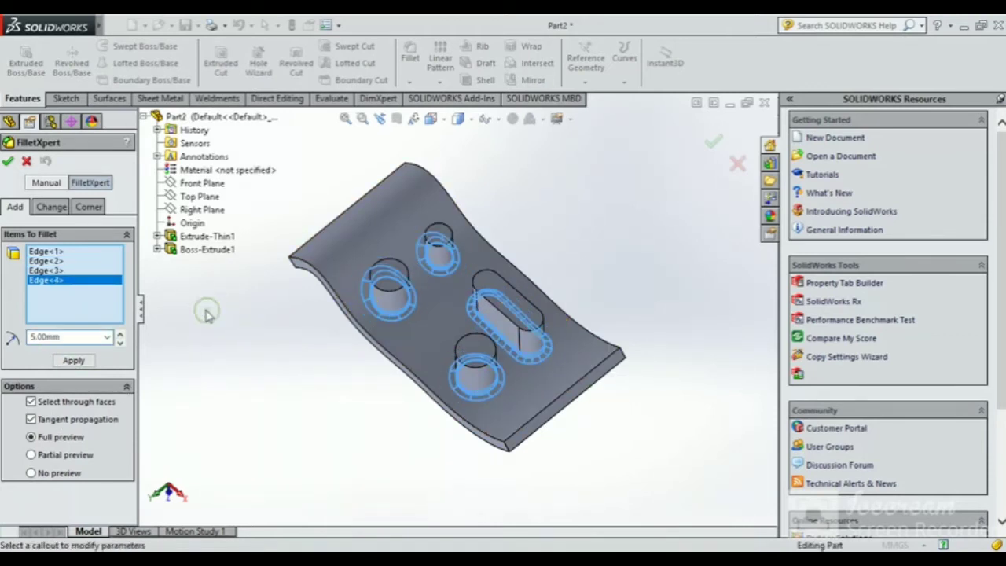
pyautogui.click(713, 142)
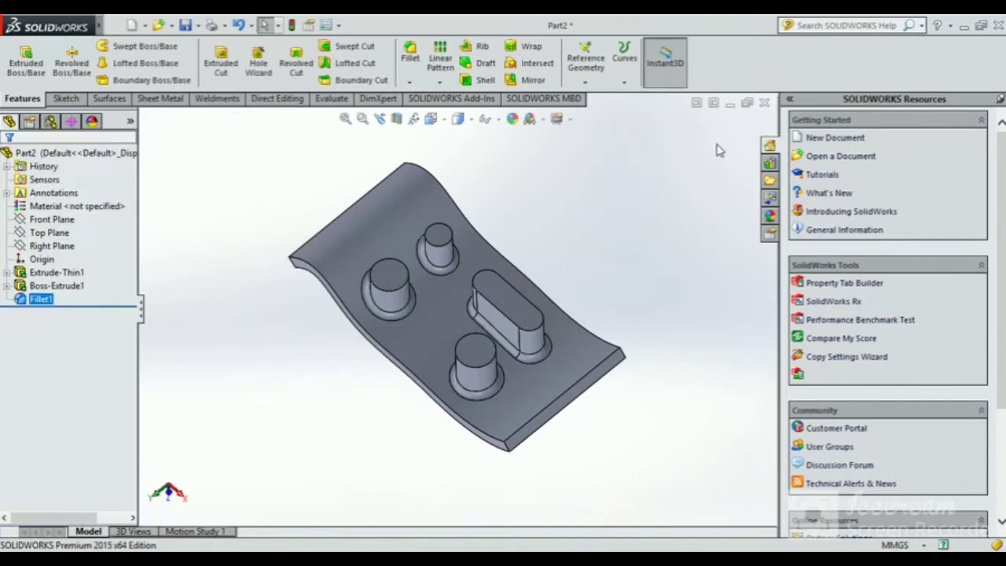
# Step: Start a new sketch on the Front Plane, viewed normal to the plane
pyautogui.moveTo(565, 320); pyautogui.dragTo(583, 404, button='middle')
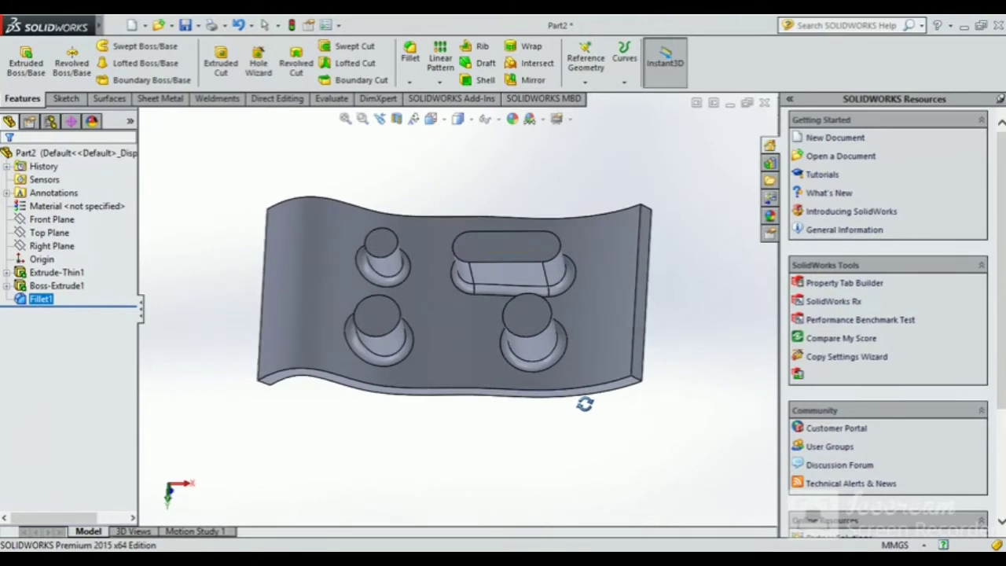
pyautogui.click(56, 245)
pyautogui.click(53, 234)
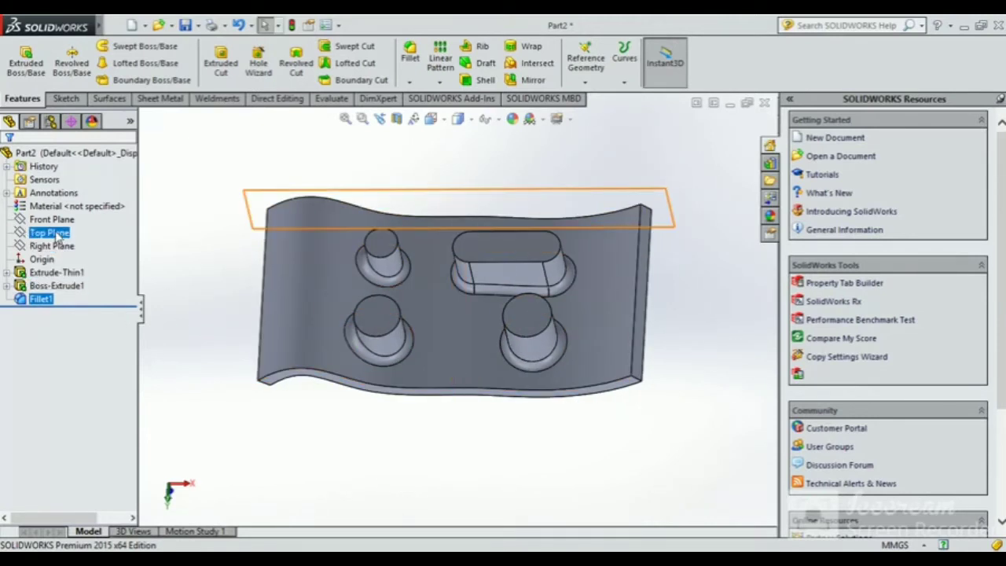
pyautogui.click(52, 219)
pyautogui.moveTo(464, 366); pyautogui.dragTo(472, 177, button='middle')
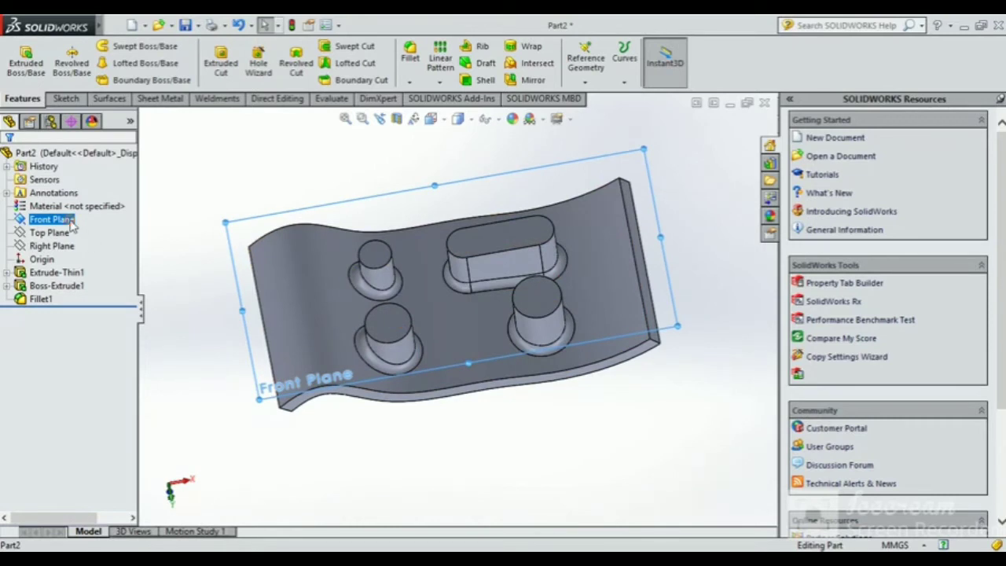
pyautogui.rightClick(73, 224)
pyautogui.click(161, 197)
pyautogui.click(63, 99)
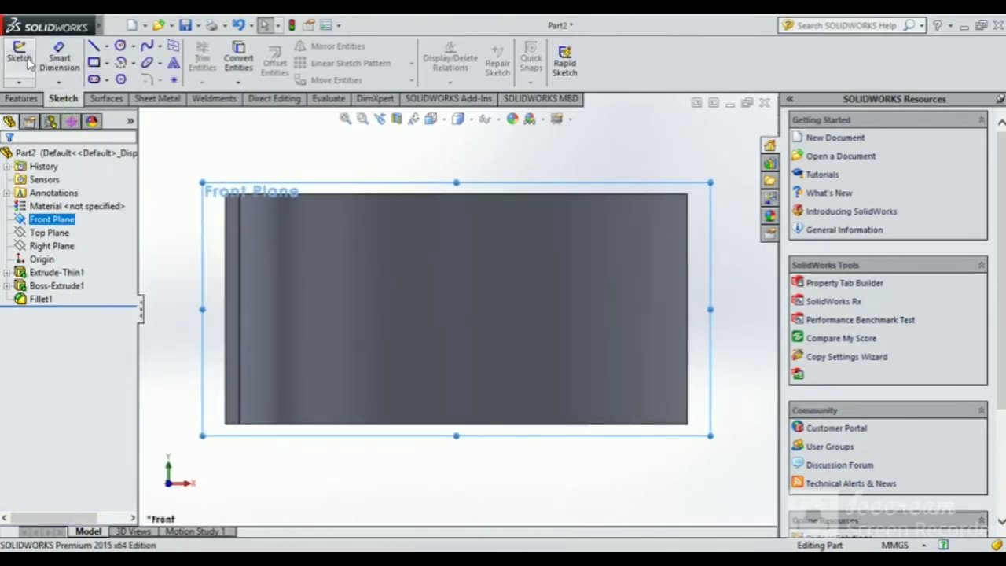
pyautogui.click(19, 57)
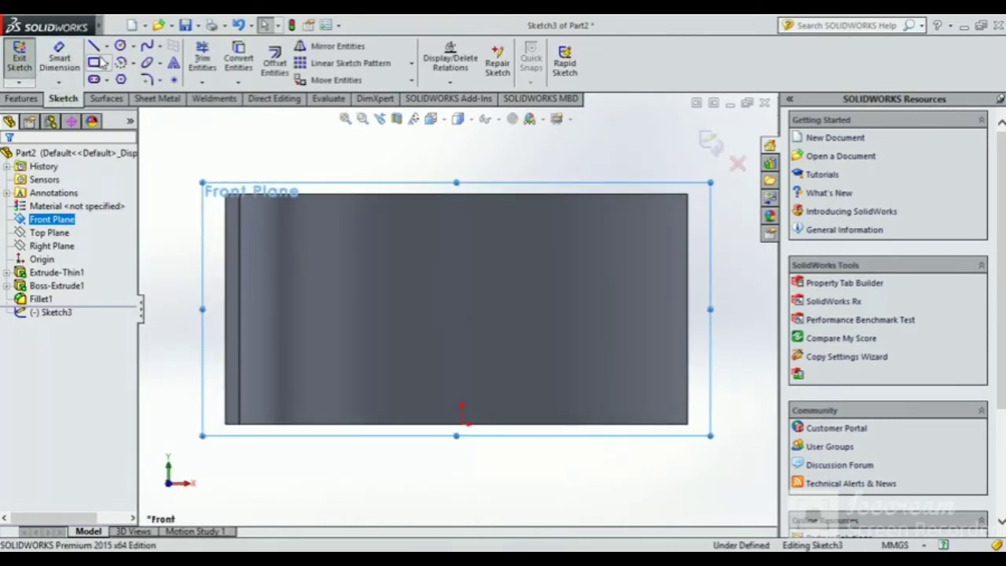
# Step: Show the model in wireframe and sketch a corner rectangle within the plate outline, enclosing all four bosses
pyautogui.click(462, 120)
pyautogui.click(459, 210)
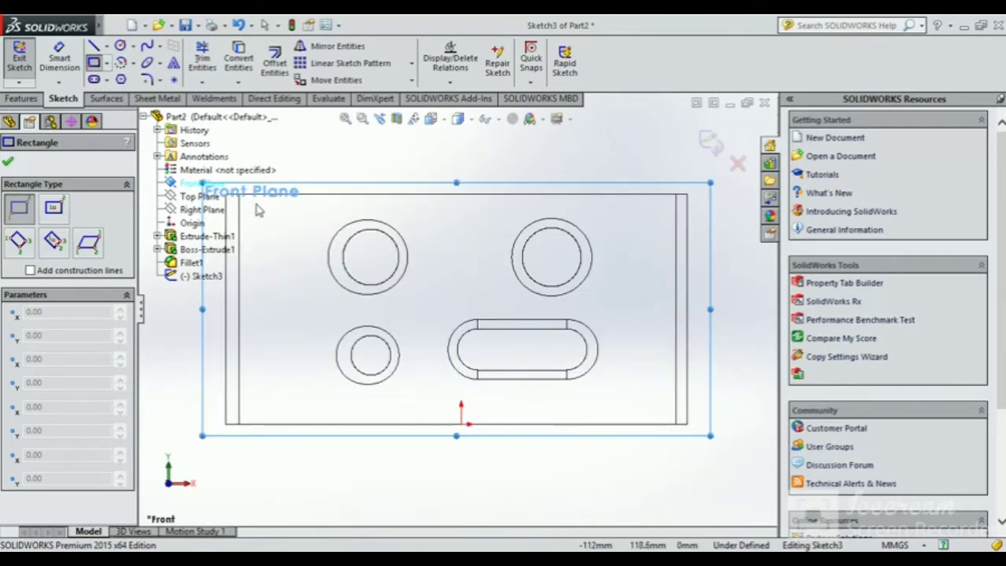
pyautogui.scroll(3, 436, 271)
pyautogui.moveTo(342, 252); pyautogui.dragTo(570, 370)
# Step: Extrude the rectangle 116 mm in the first direction and 64 mm in the second, as a separate body with Merge result off
pyautogui.moveTo(420, 185)
pyautogui.mouseDown(button='middle')
pyautogui.moveTo(421, 351)
pyautogui.moveTo(423, 326)
pyautogui.mouseUp(button='middle')
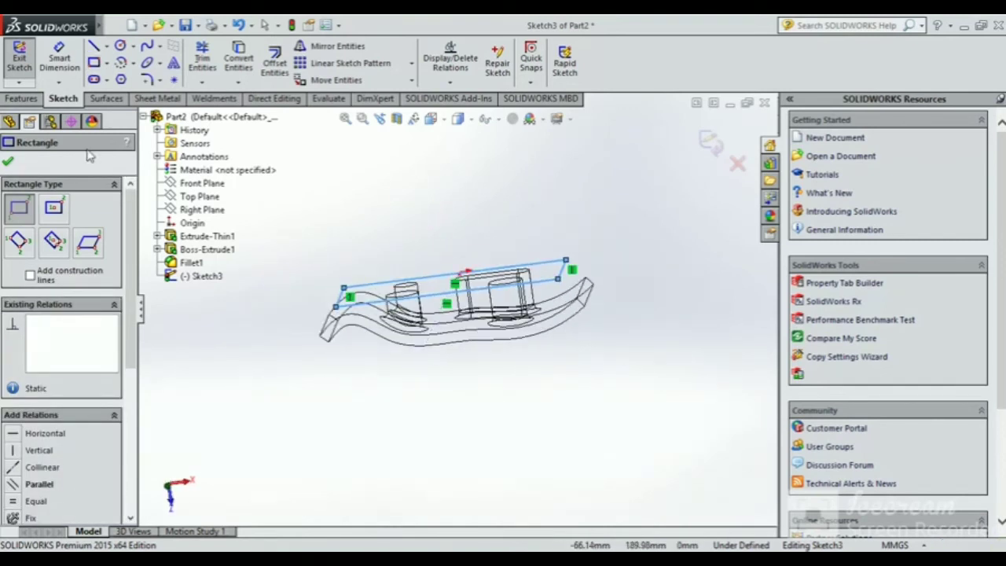
pyautogui.click(9, 98)
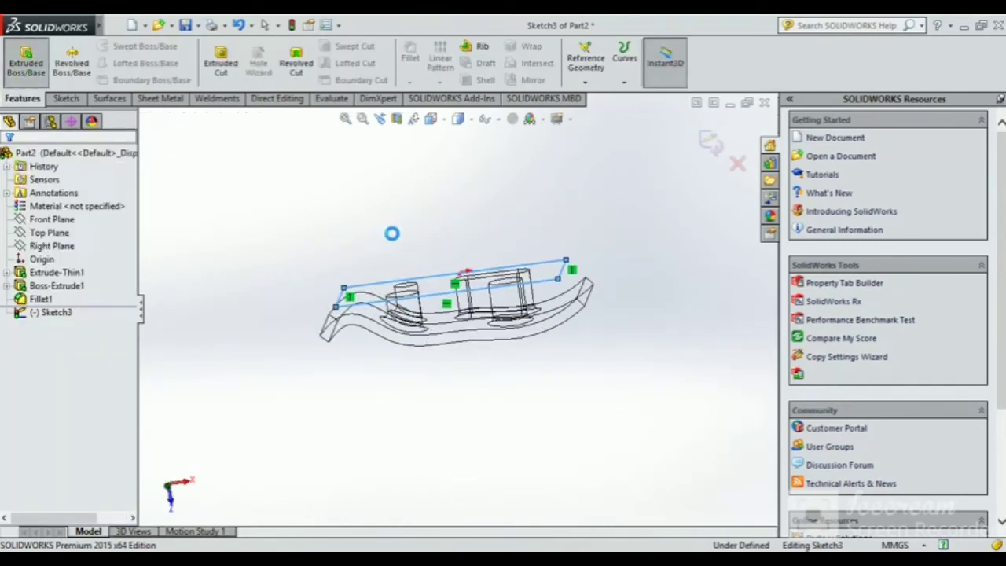
pyautogui.click(468, 334)
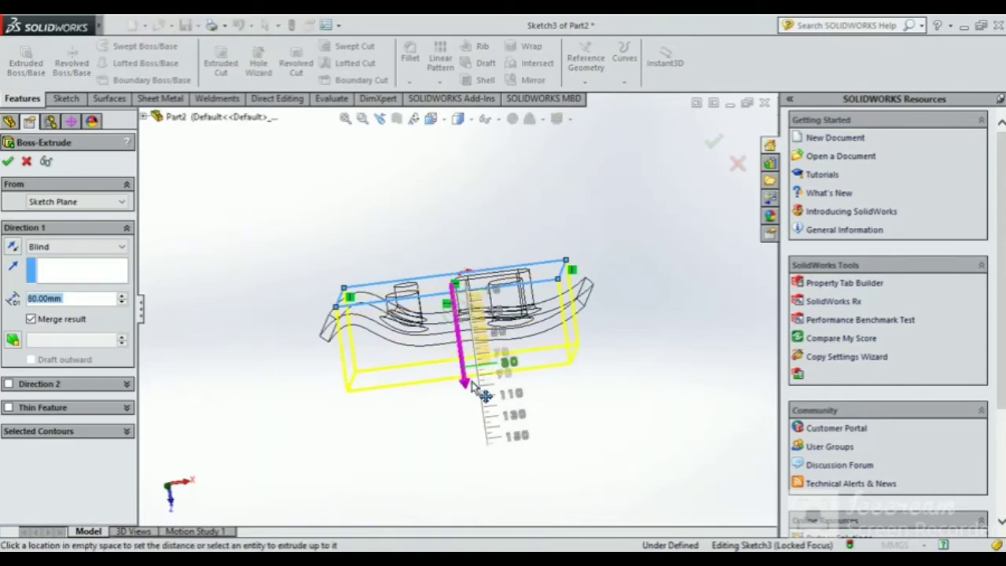
pyautogui.moveTo(479, 393); pyautogui.dragTo(476, 413)
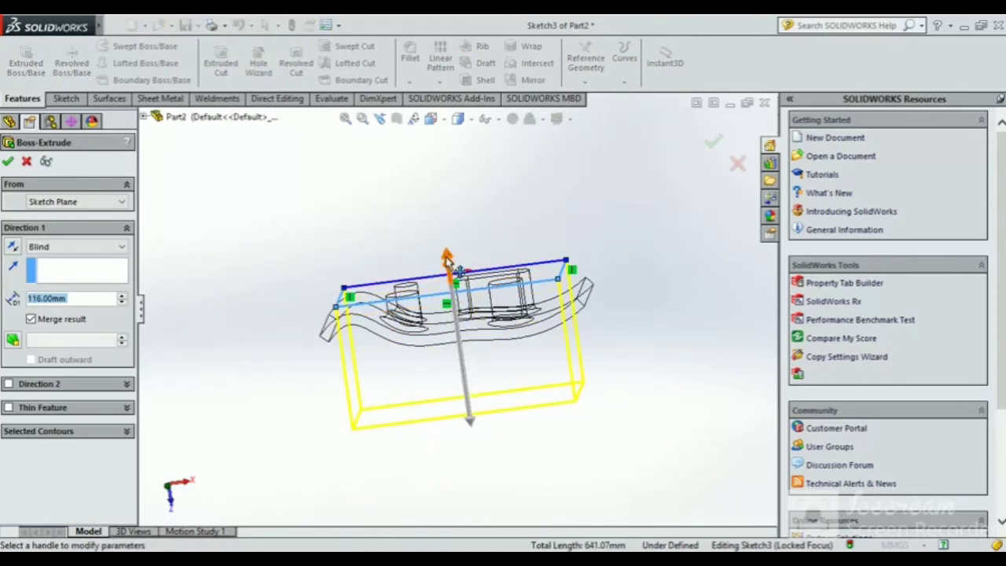
pyautogui.click(447, 257)
pyautogui.moveTo(429, 223); pyautogui.dragTo(429, 220)
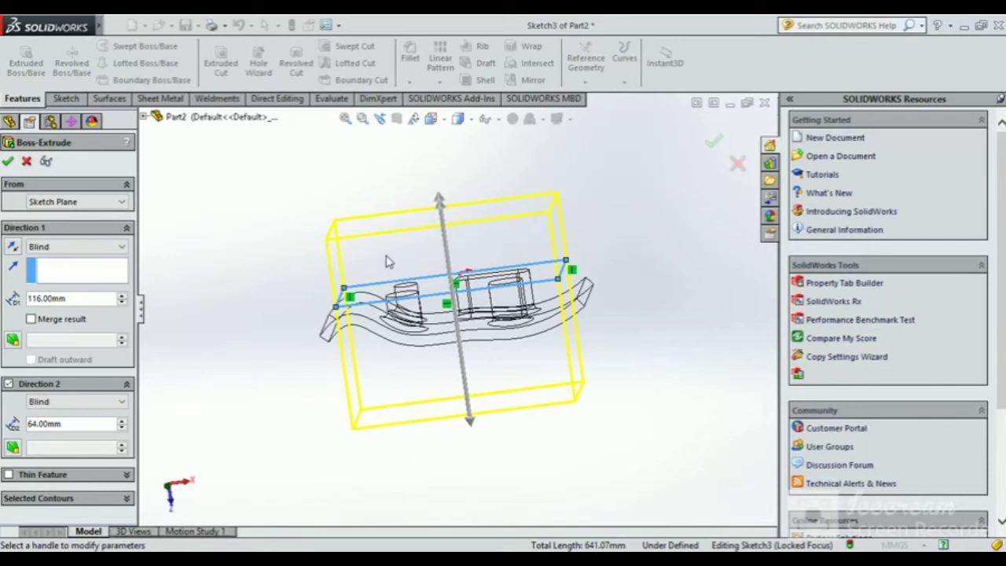
pyautogui.click(8, 162)
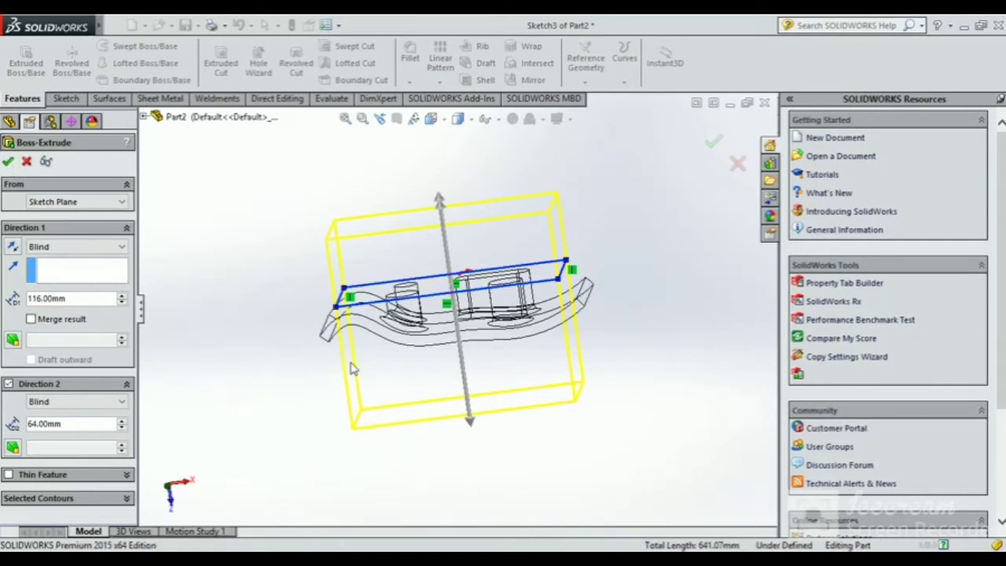
pyautogui.click(267, 187)
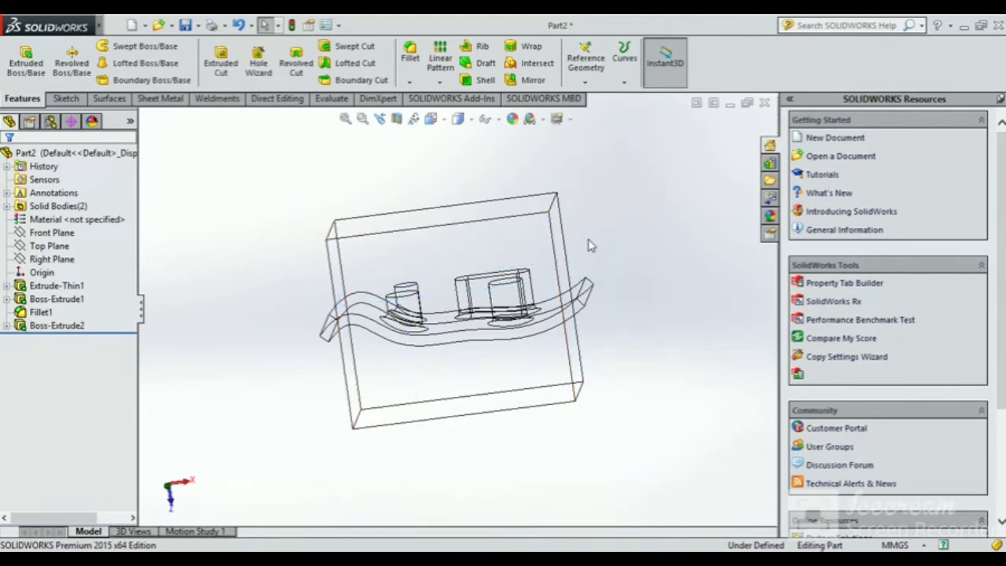
# Step: Display the model shaded with edges
pyautogui.click(470, 120)
pyautogui.click(461, 133)
pyautogui.moveTo(651, 259); pyautogui.dragTo(588, 322, button='middle')
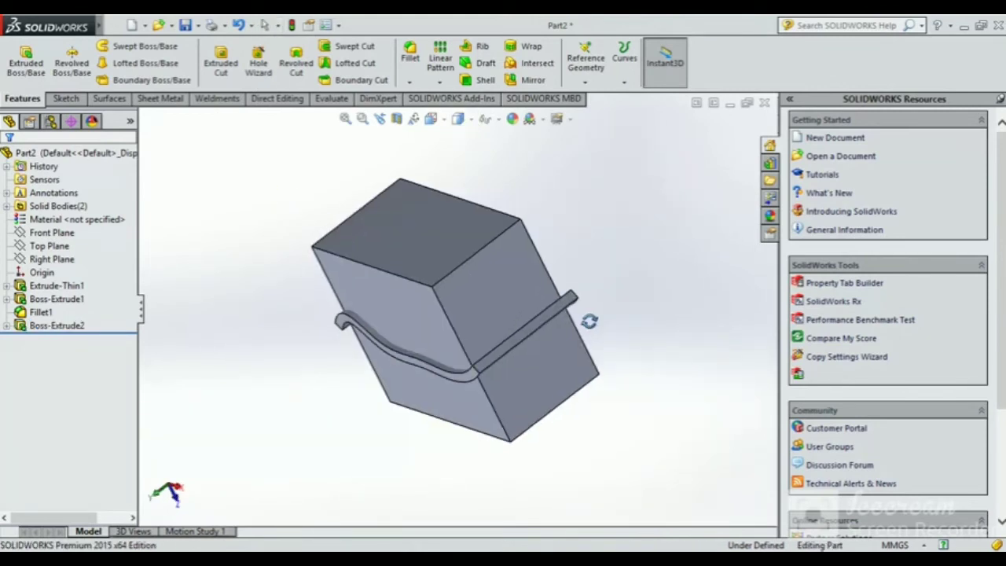
# Step: Hide the block body to view the plate and bosses inside, and undo the hiding
pyautogui.click(511, 306)
pyautogui.click(517, 308)
pyautogui.click(579, 261)
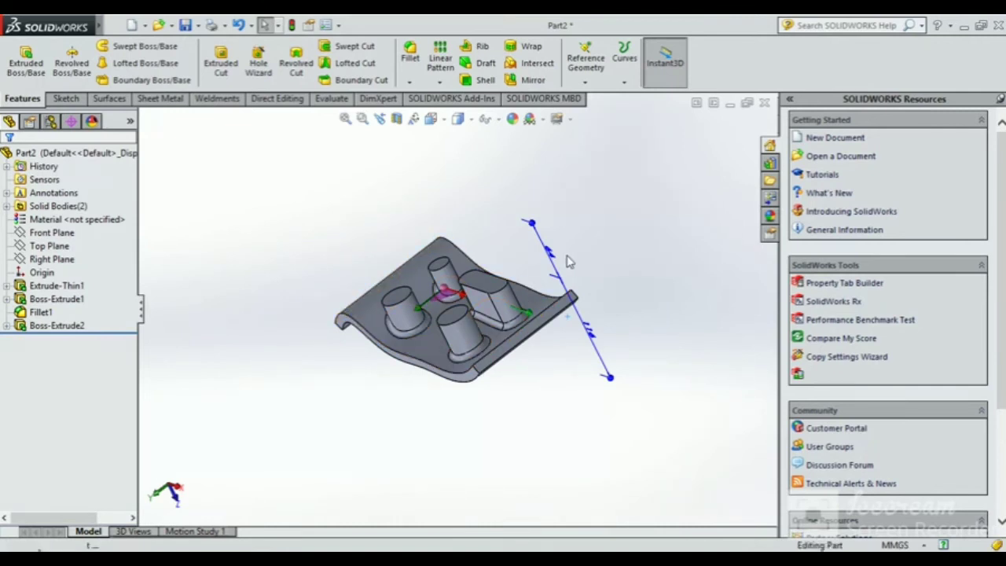
pyautogui.hotkey('ctrl', 'z')
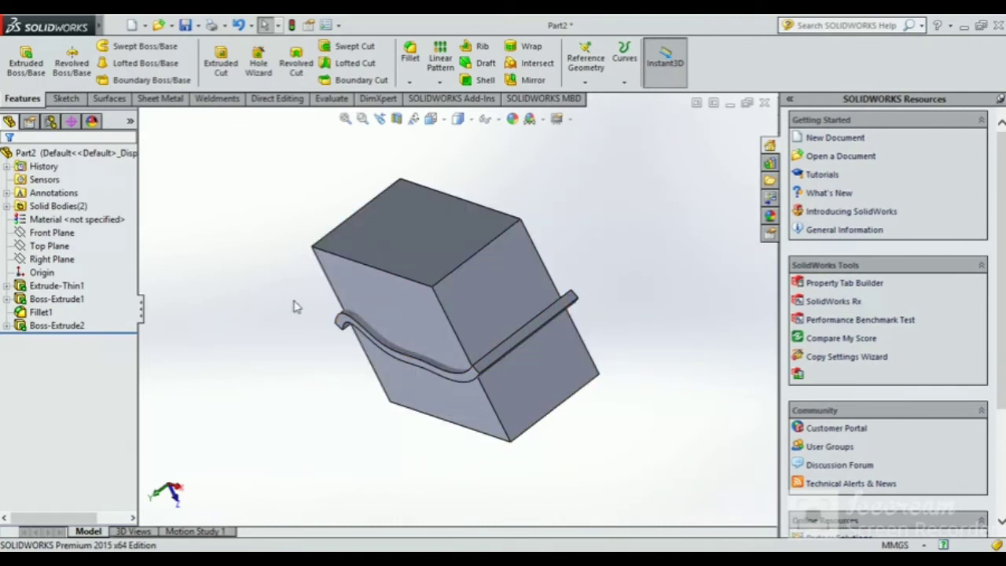
# Step: Intersect the block body with the filleted plate body, keeping all of the resulting regions
pyautogui.moveTo(293, 301); pyautogui.dragTo(315, 157, button='middle')
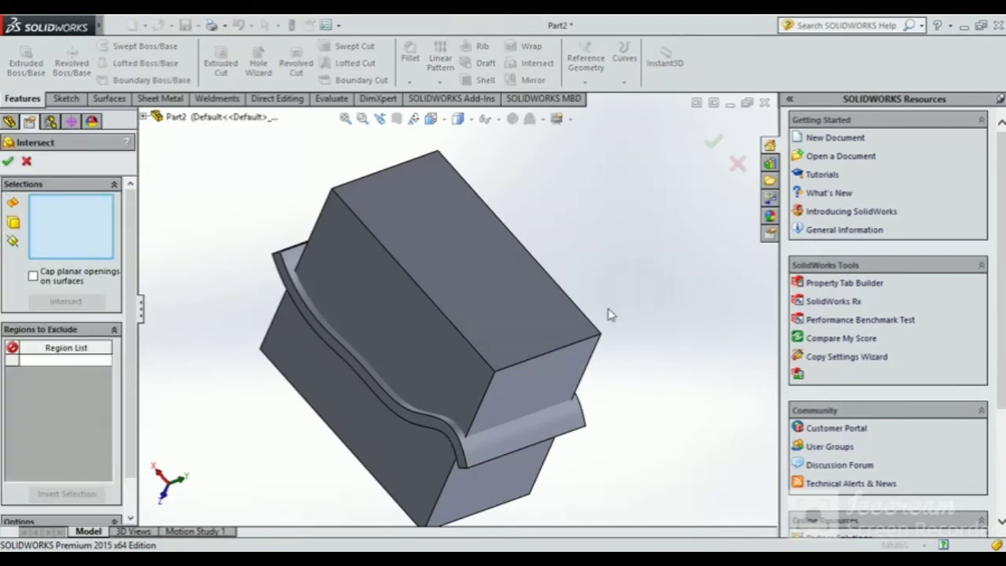
pyautogui.click(330, 283)
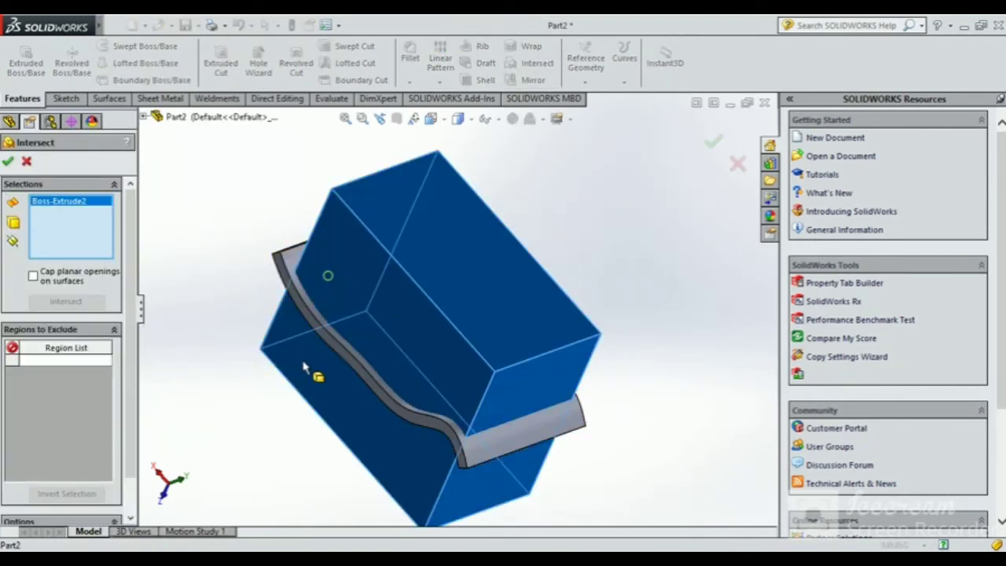
pyautogui.click(326, 337)
pyautogui.moveTo(359, 341); pyautogui.dragTo(392, 348, button='middle')
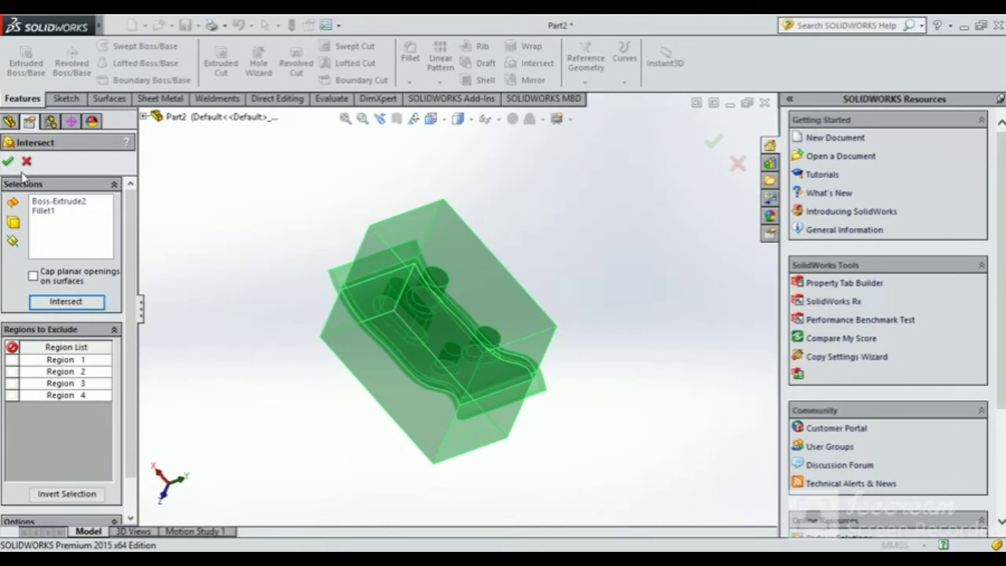
pyautogui.click(294, 198)
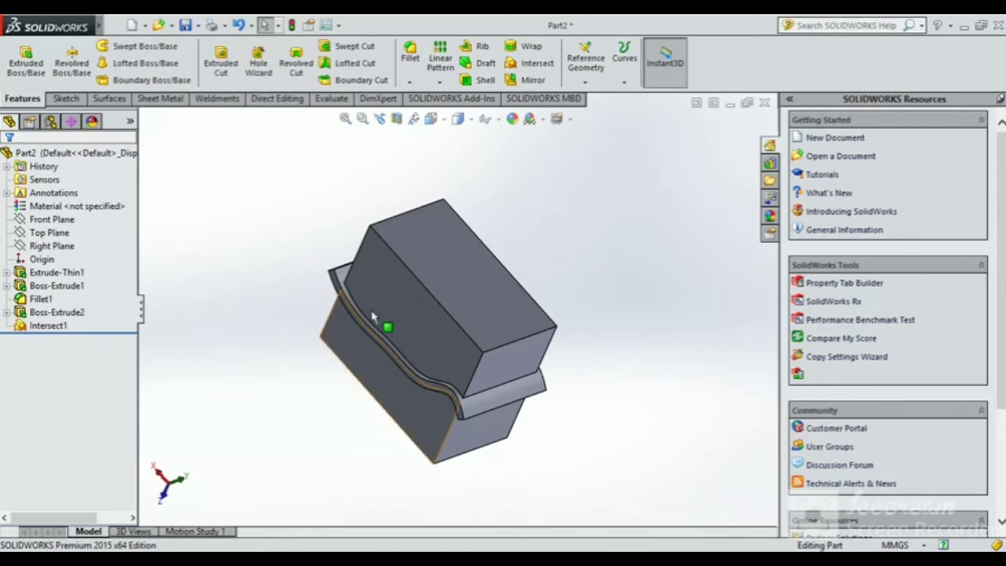
# Step: Hide the intersected body and show it again
pyautogui.click(408, 310)
pyautogui.click(475, 263)
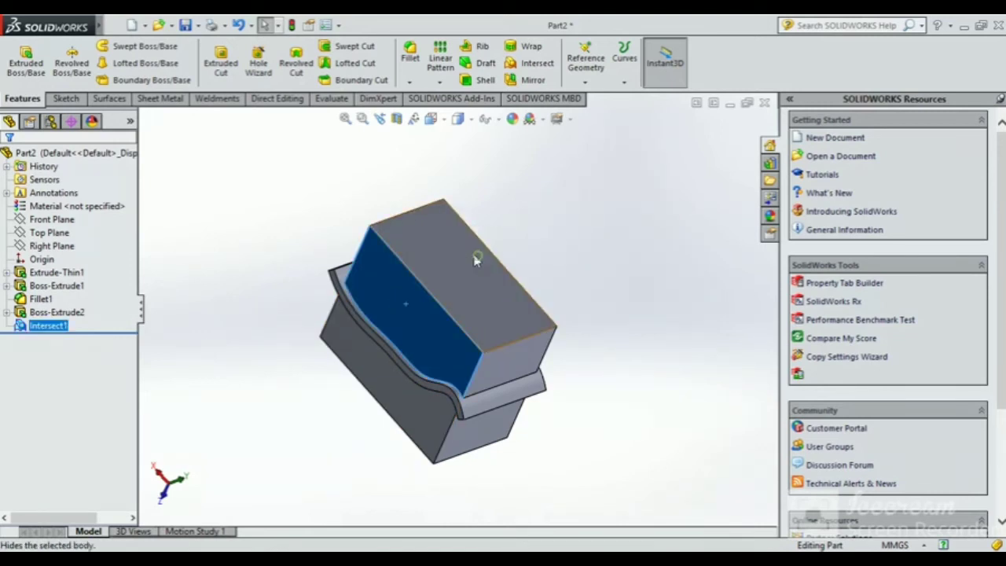
pyautogui.click(57, 326)
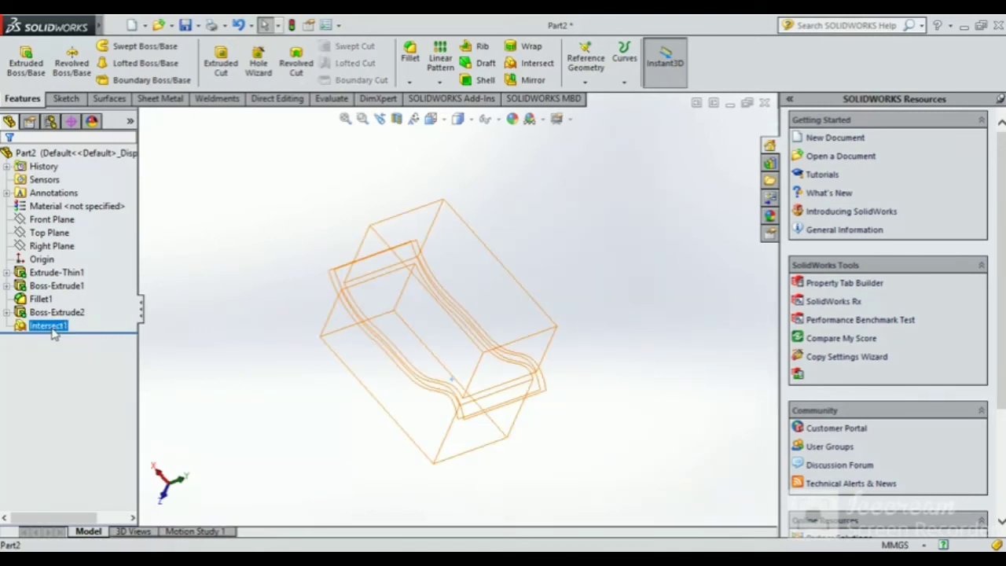
pyautogui.click(62, 305)
pyautogui.click(382, 188)
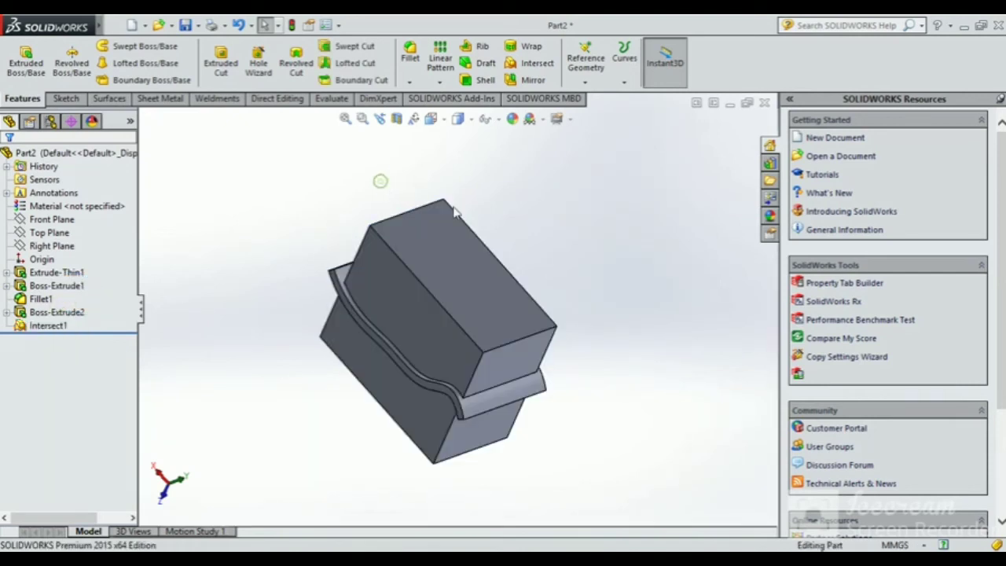
pyautogui.click(430, 322)
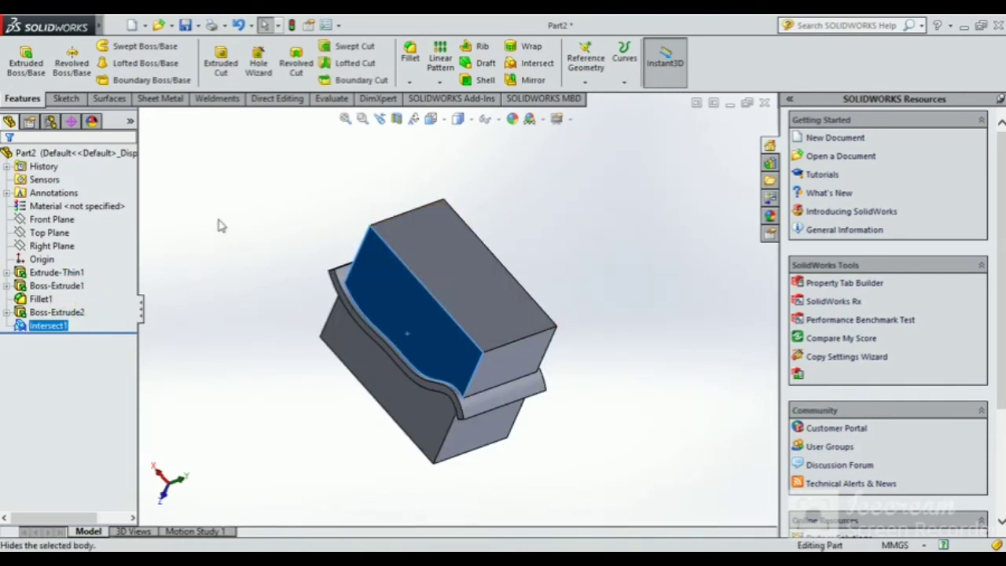
# Step: Edit the Intersect1 feature to exclude Region 1, the lower part of the block
pyautogui.rightClick(47, 327)
pyautogui.click(57, 282)
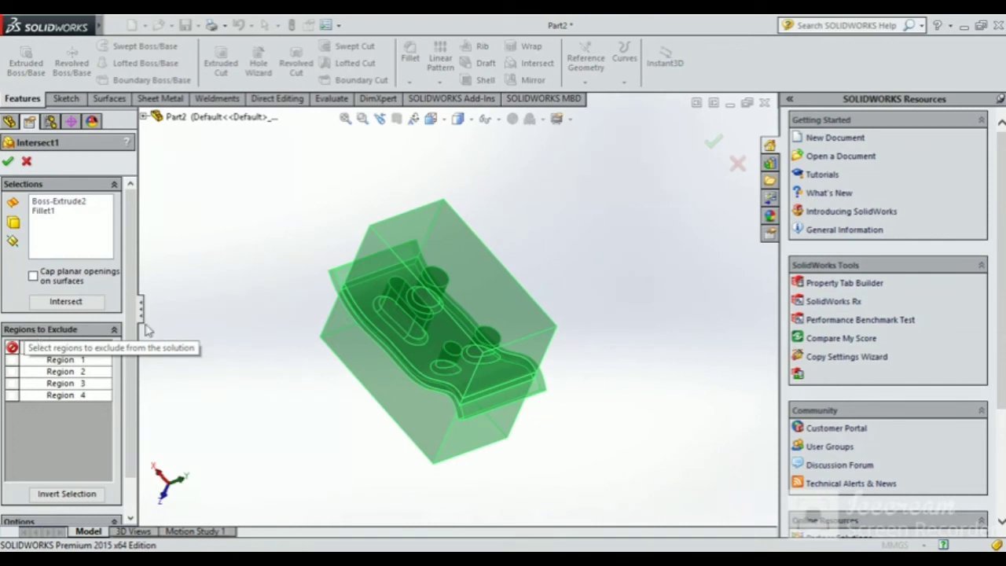
pyautogui.moveTo(469, 348); pyautogui.dragTo(510, 301, button='middle')
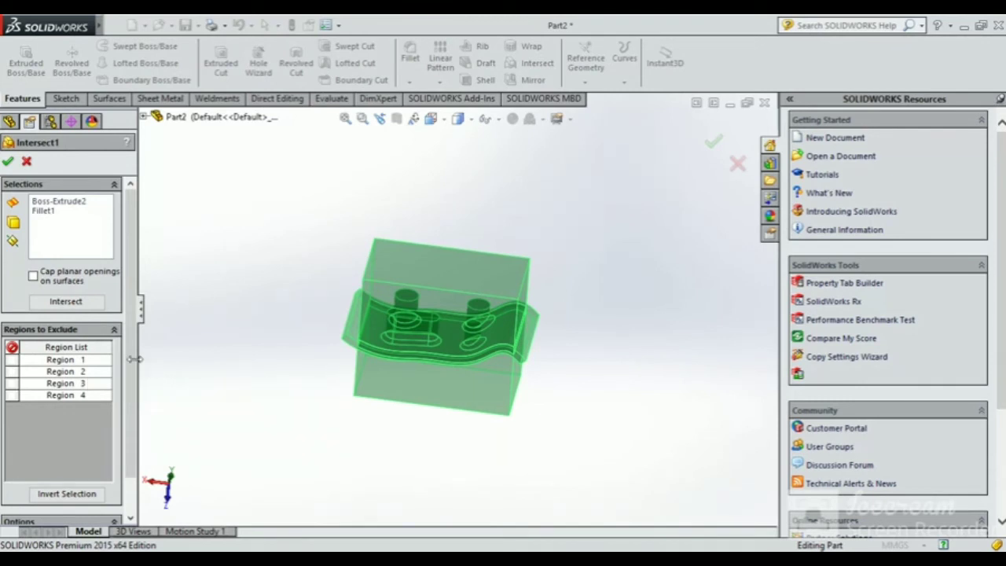
pyautogui.click(11, 359)
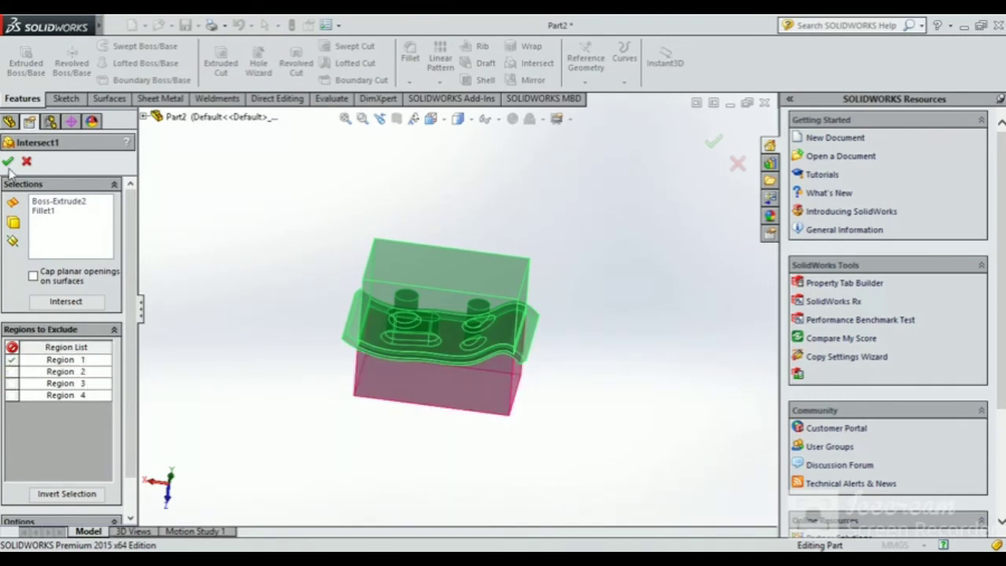
pyautogui.press('Return')
pyautogui.moveTo(422, 427); pyautogui.dragTo(448, 408, button='middle')
# Step: Edit Intersect1 to exclude only Region 2, the curved plate, and keep Region 1 again
pyautogui.rightClick(49, 327)
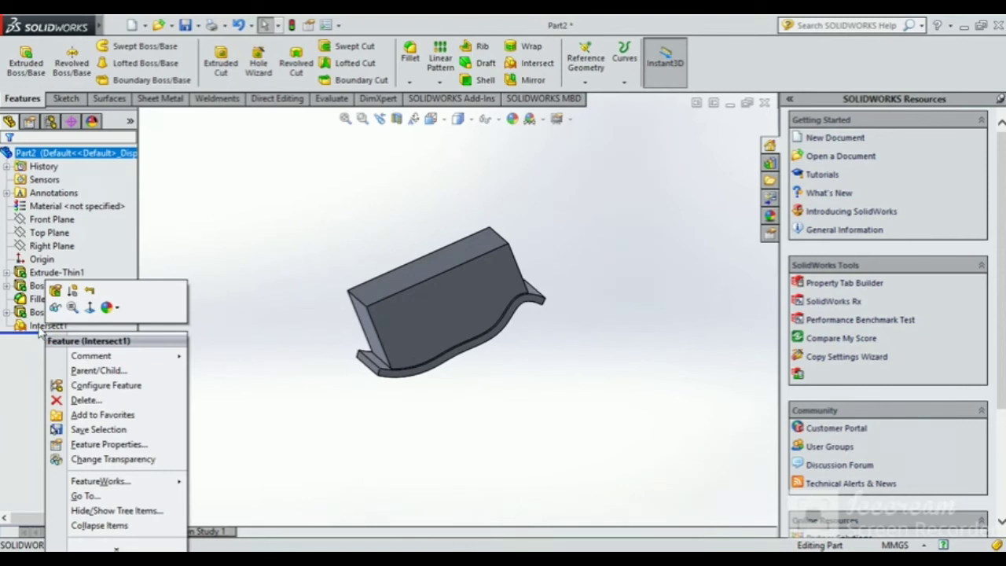
pyautogui.click(49, 327)
pyautogui.click(48, 299)
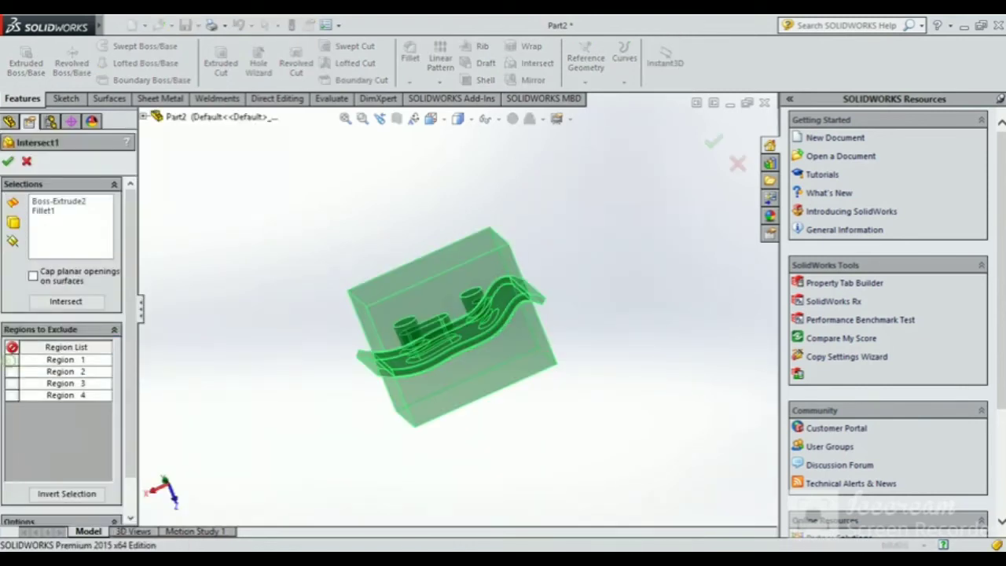
pyautogui.click(12, 371)
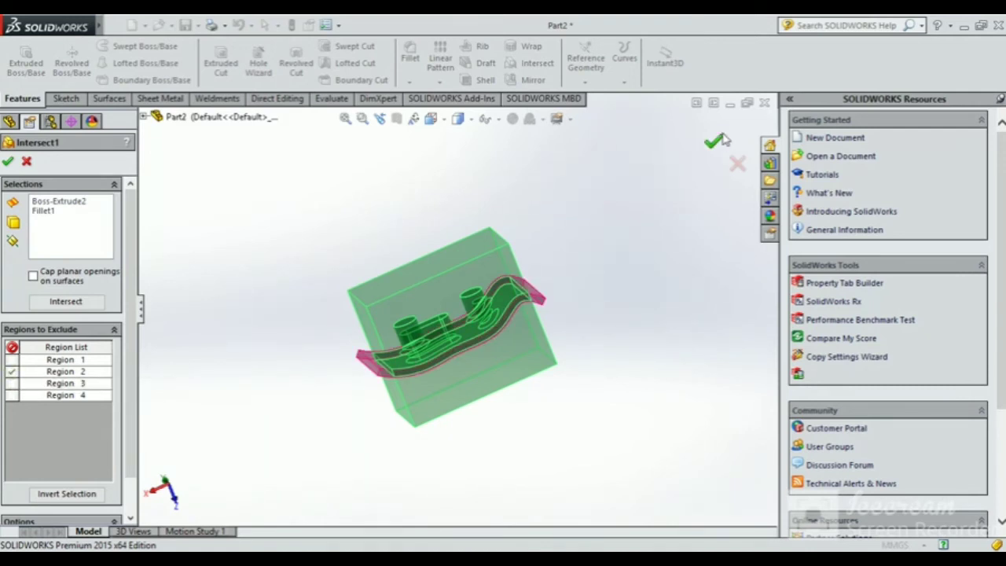
pyautogui.moveTo(679, 223); pyautogui.dragTo(566, 299, button='middle')
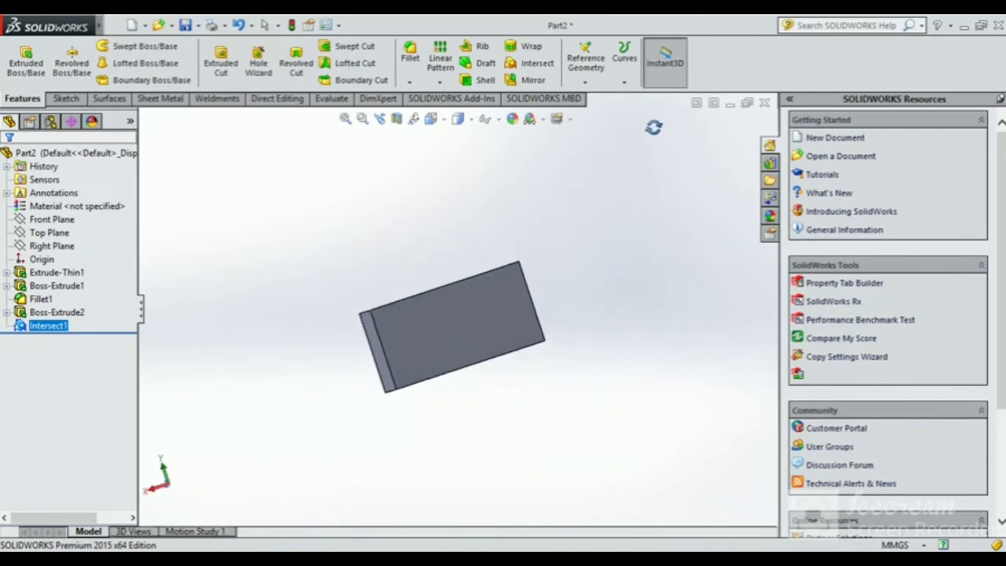
# Step: Edit Intersect1 to keep Region 2 again and exclude only Region 3, the upper part of the block around the bosses
pyautogui.rightClick(49, 323)
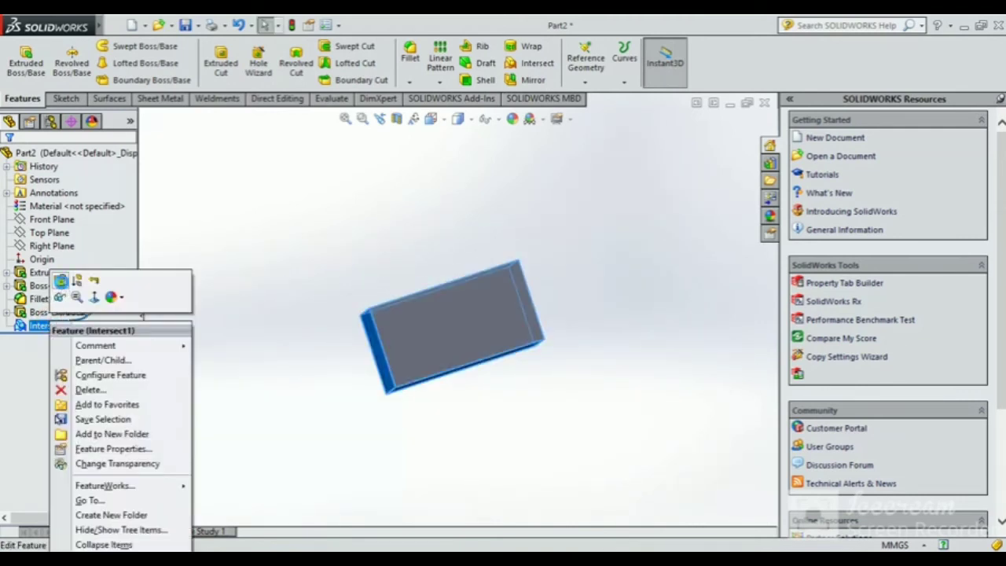
pyautogui.click(60, 281)
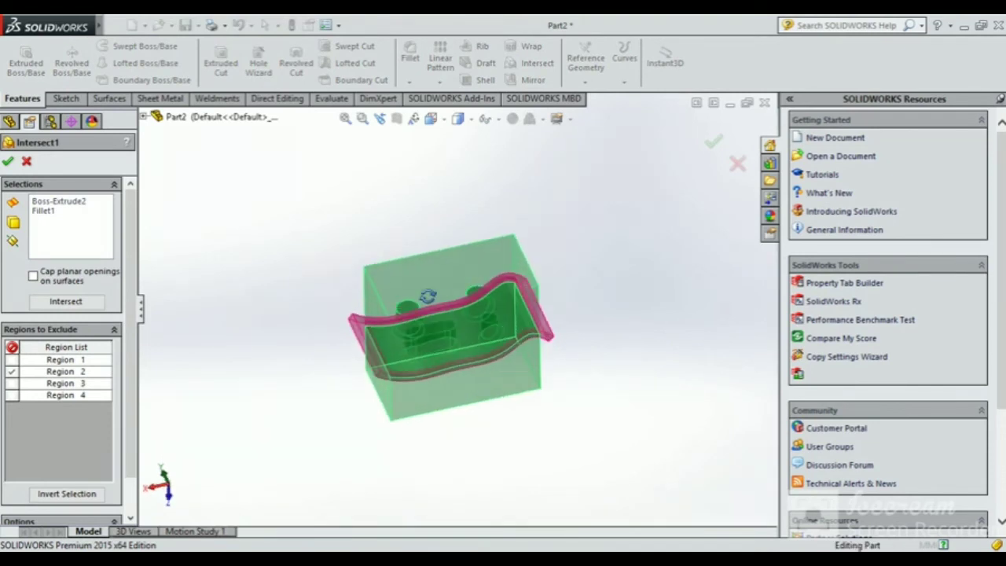
pyautogui.moveTo(428, 296); pyautogui.dragTo(424, 312, button='middle')
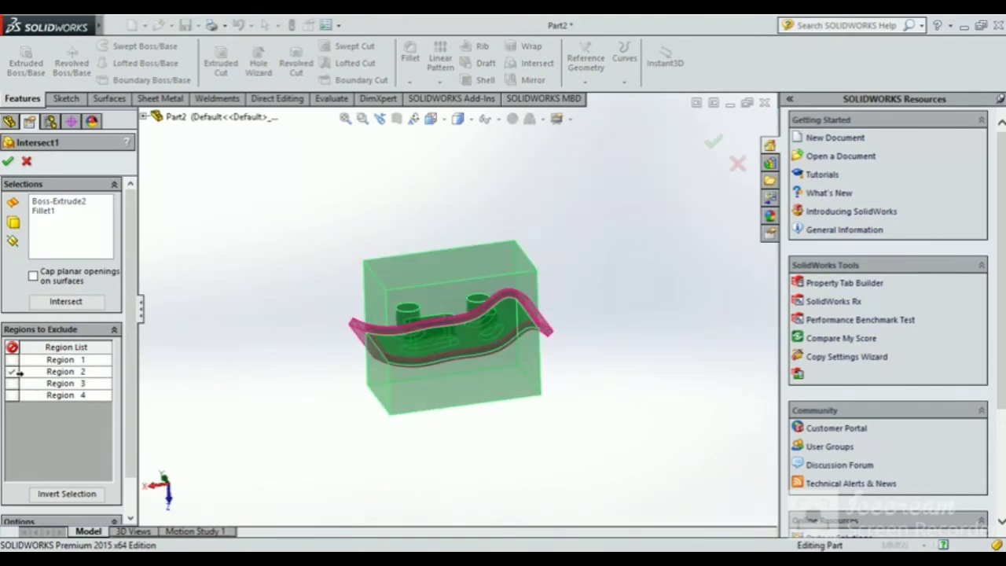
pyautogui.click(12, 371)
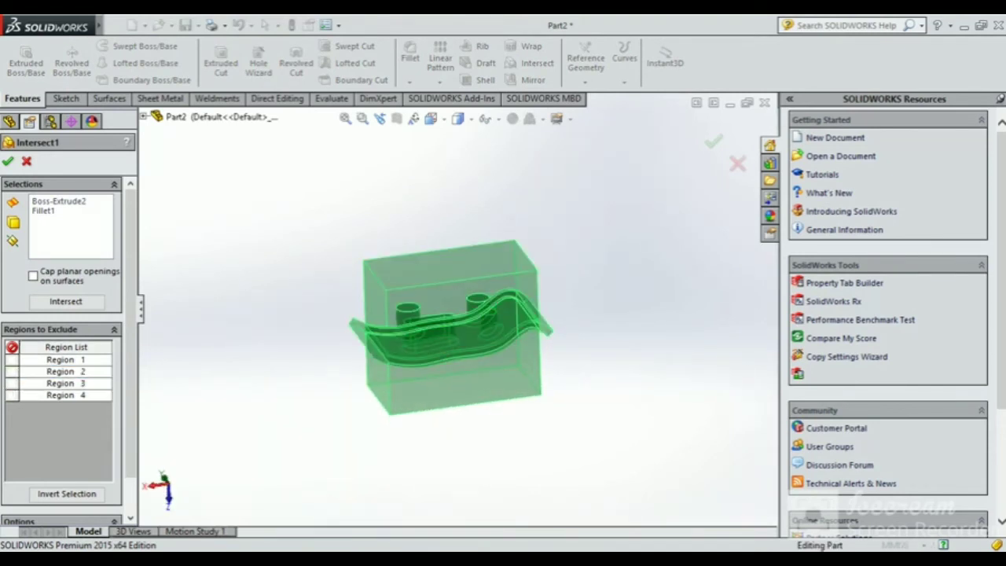
pyautogui.click(12, 383)
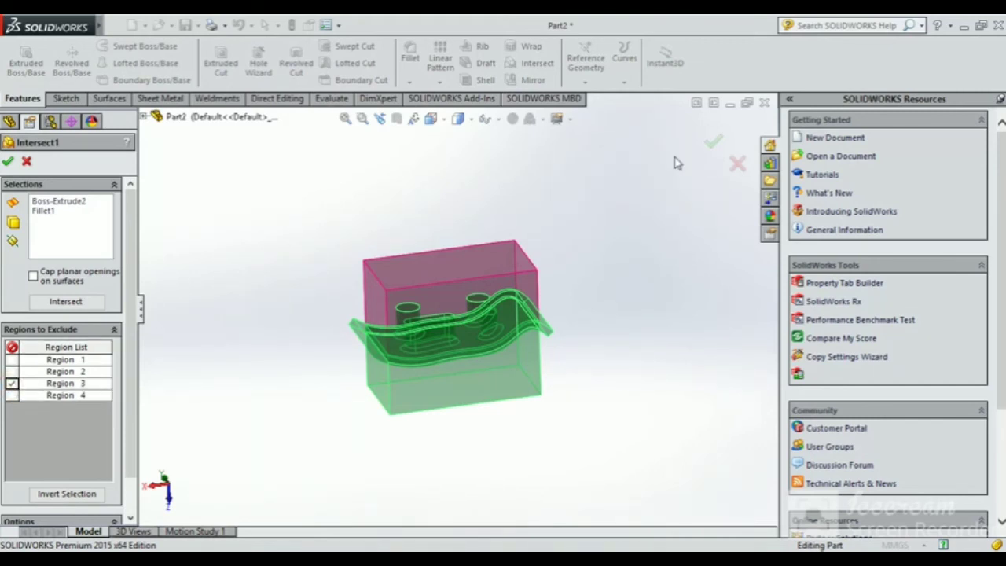
pyautogui.click(714, 143)
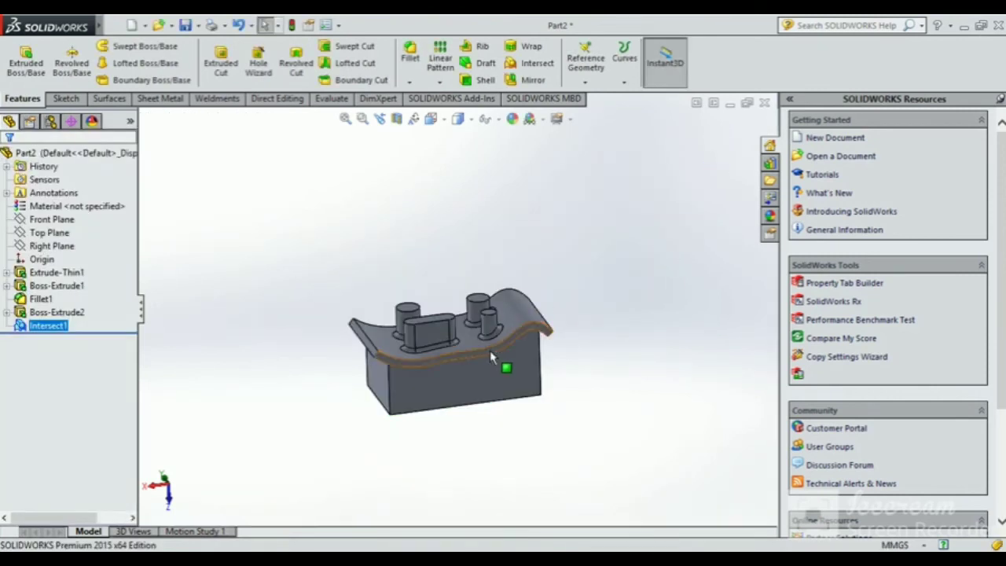
pyautogui.moveTo(489, 358); pyautogui.dragTo(377, 369, button='middle')
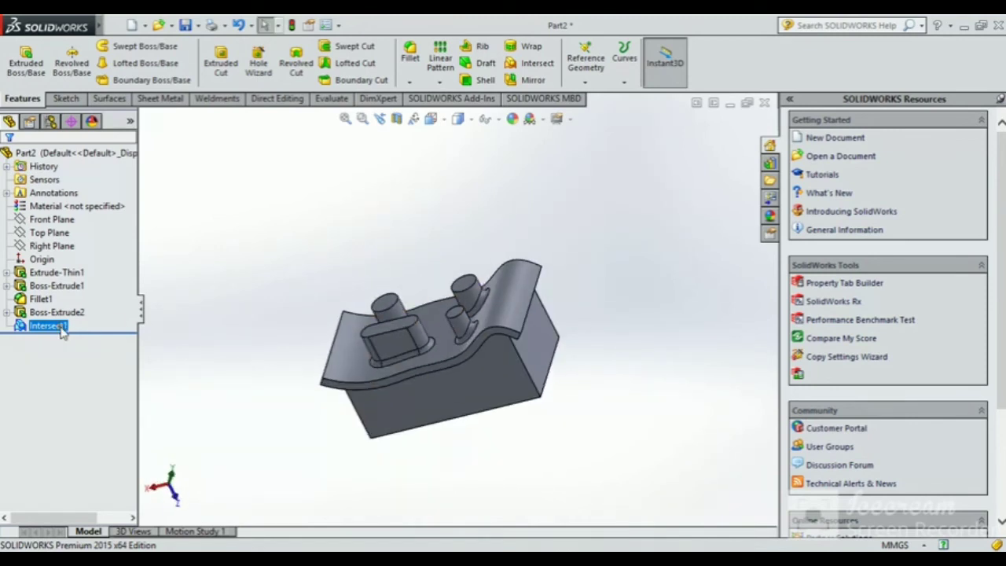
# Step: Edit Intersect1 to exclude Regions 1, 2 and 4, keeping only Region 3, the upper block with the boss-shaped cavities
pyautogui.rightClick(63, 330)
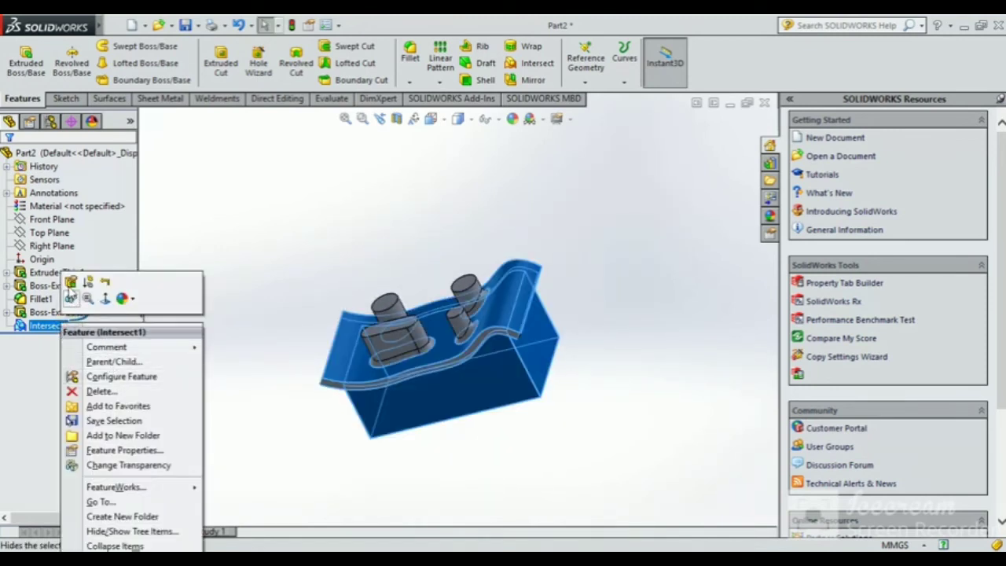
pyautogui.click(70, 283)
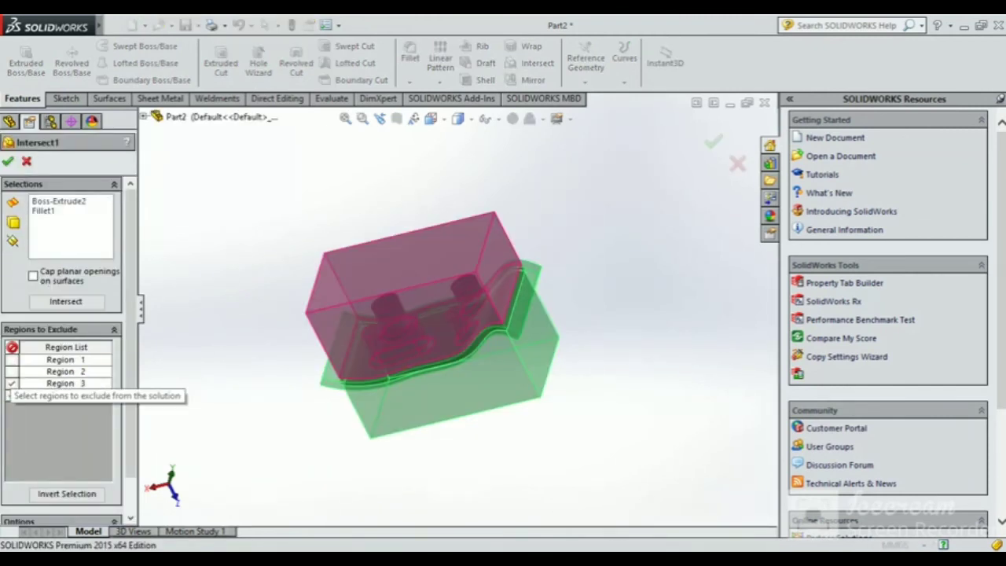
pyautogui.click(11, 383)
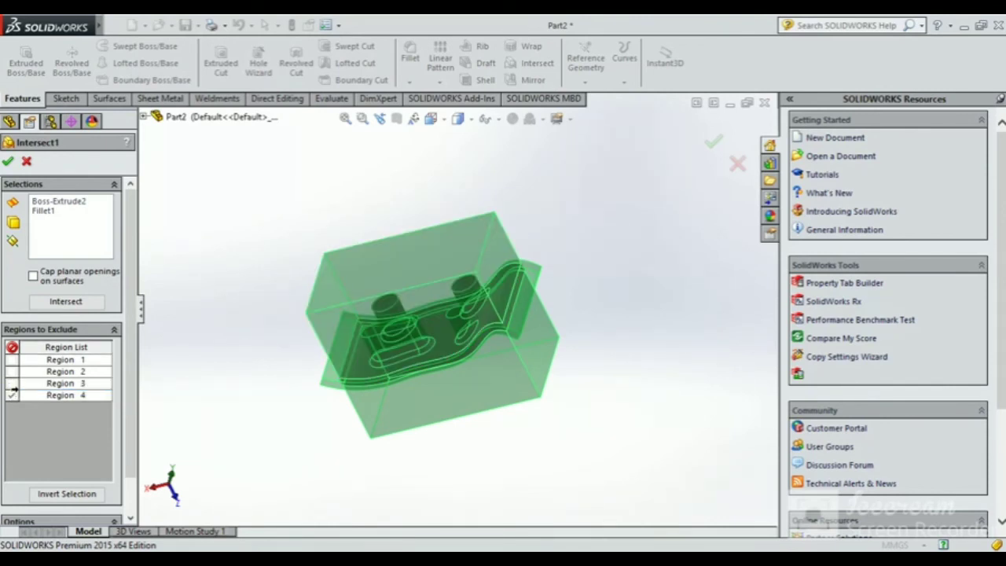
pyautogui.click(12, 383)
pyautogui.click(11, 382)
pyautogui.click(12, 372)
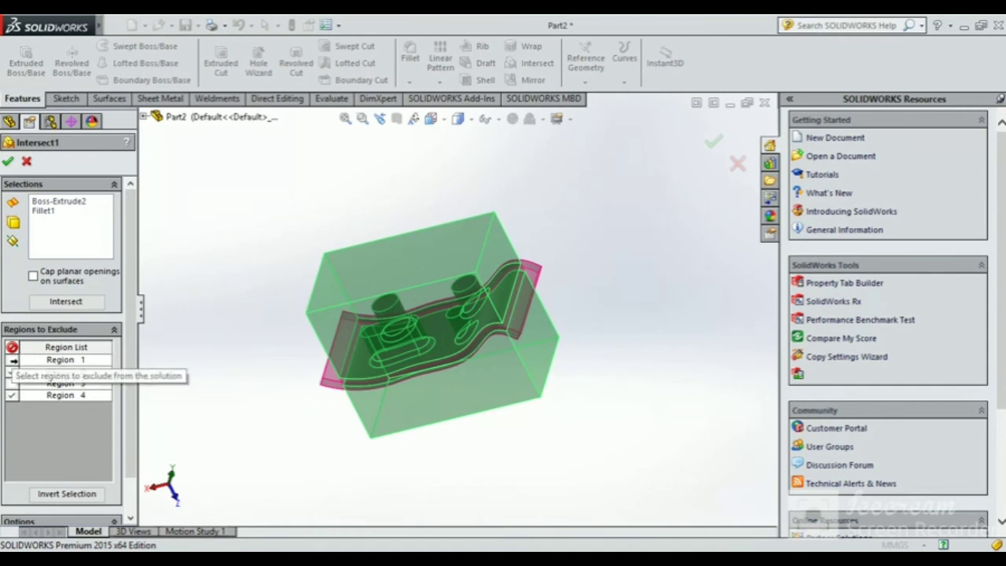
pyautogui.click(11, 359)
pyautogui.moveTo(242, 382); pyautogui.dragTo(276, 374, button='middle')
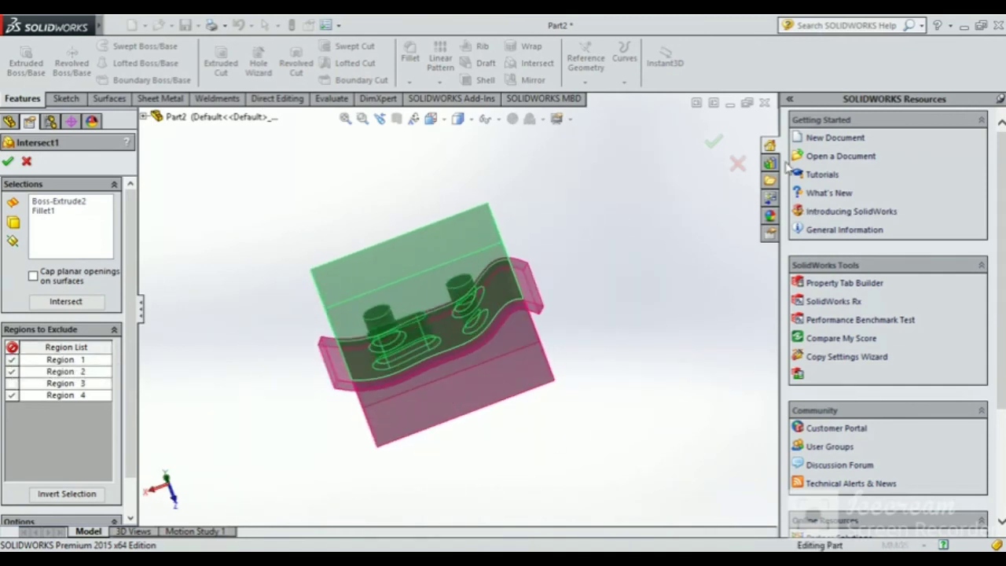
pyautogui.moveTo(696, 292); pyautogui.dragTo(419, 294, button='middle')
pyautogui.scroll(2, 450, 336)
pyautogui.moveTo(450, 336); pyautogui.dragTo(451, 331, button='middle')
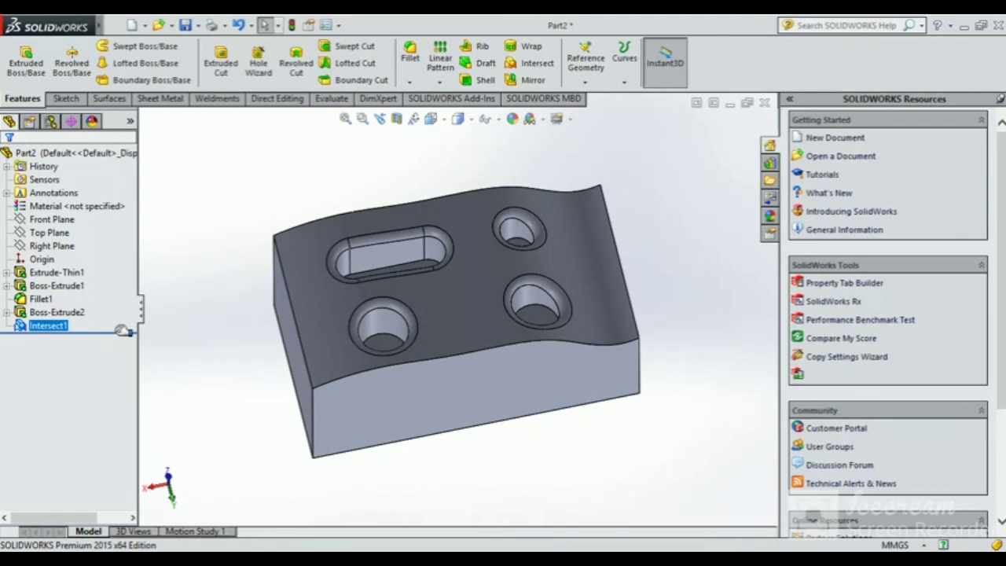
# Step: Roll the model back to just after Fillet1 to examine the plate with its bosses, and roll forward past Intersect1 again
pyautogui.moveTo(123, 330); pyautogui.dragTo(124, 305)
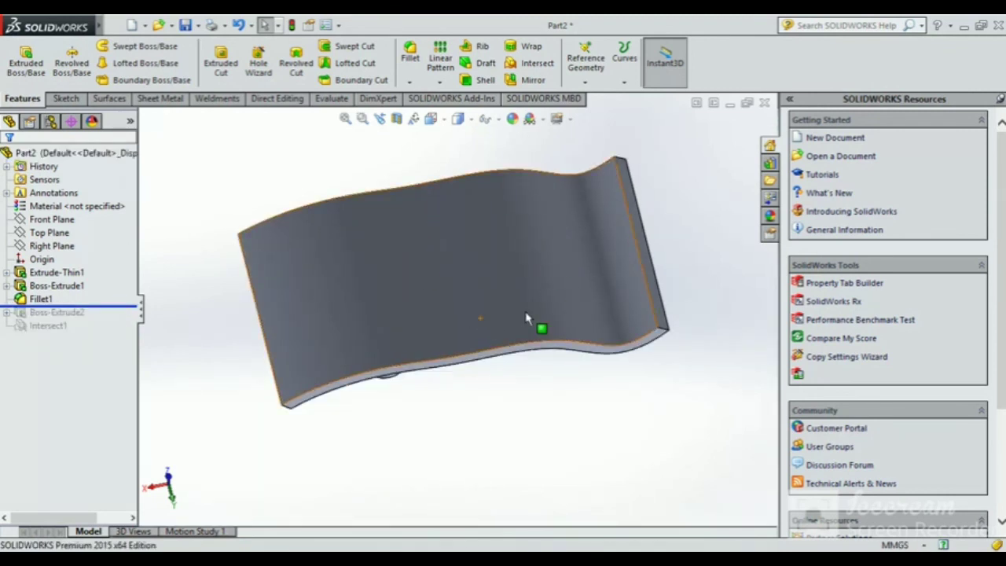
pyautogui.moveTo(526, 318); pyautogui.dragTo(380, 392, button='middle')
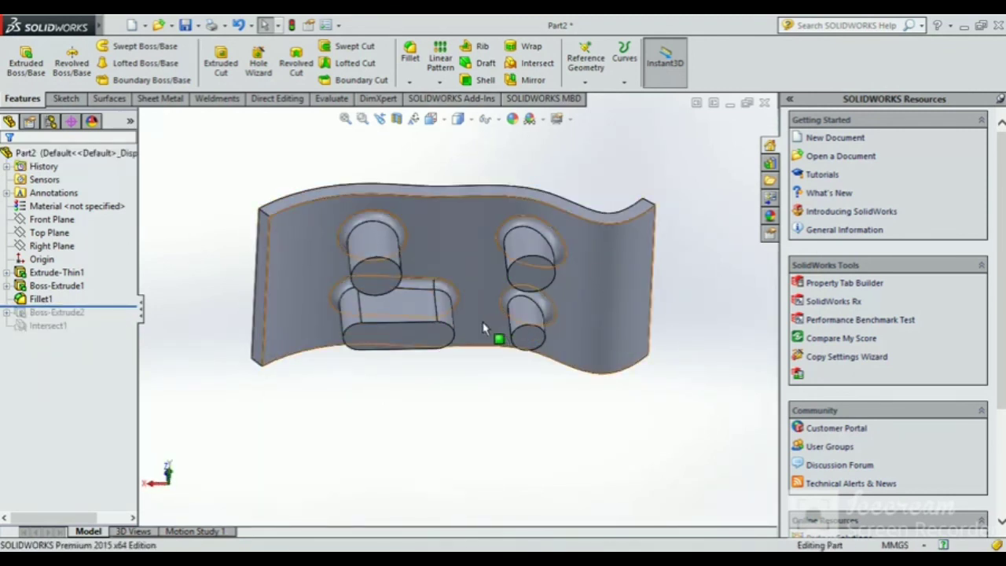
pyautogui.moveTo(126, 308); pyautogui.dragTo(122, 336)
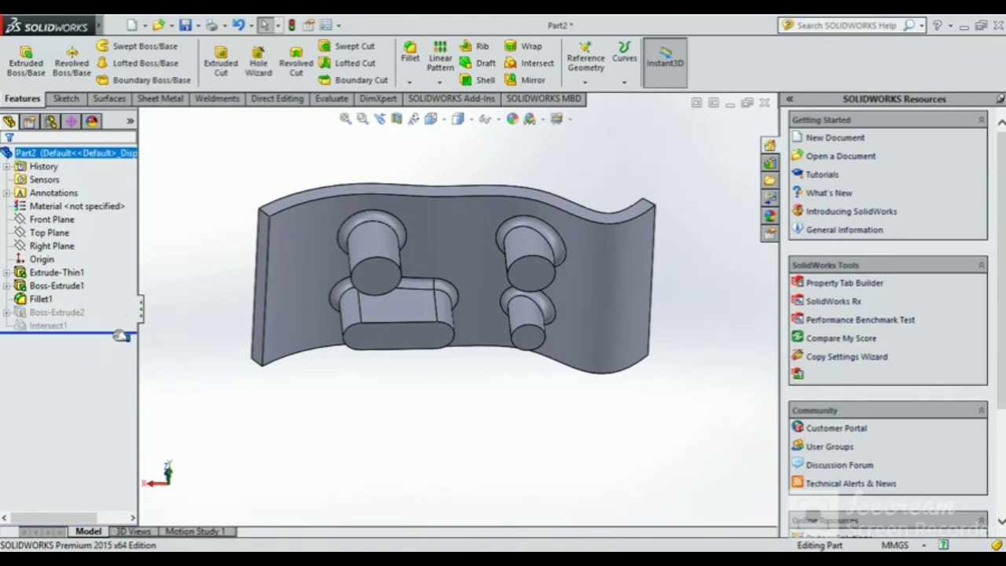
pyautogui.moveTo(517, 434); pyautogui.dragTo(382, 328, button='middle')
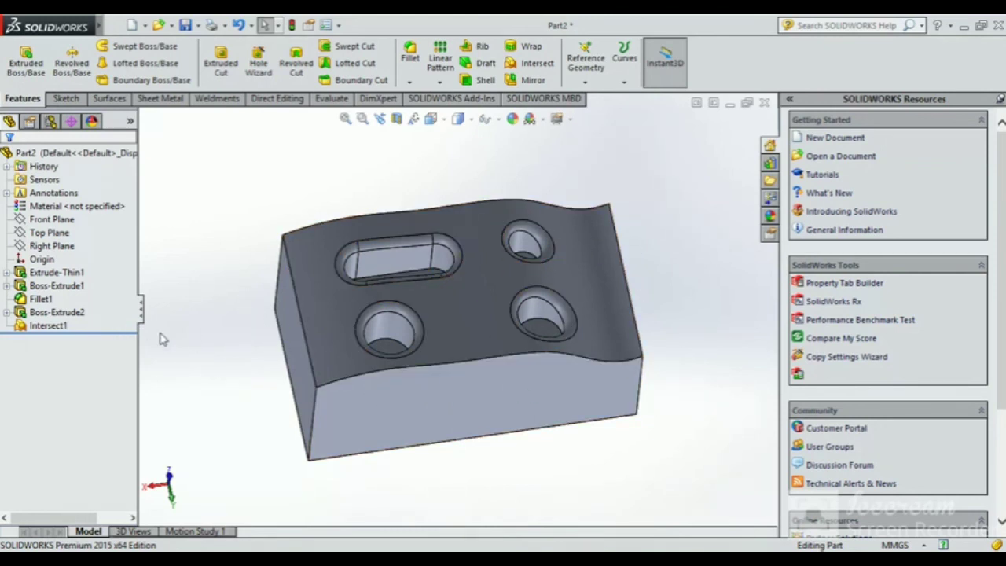
# Step: Open the Intersect1 feature for editing
pyautogui.moveTo(545, 413); pyautogui.dragTo(542, 389, button='middle')
pyautogui.rightClick(44, 325)
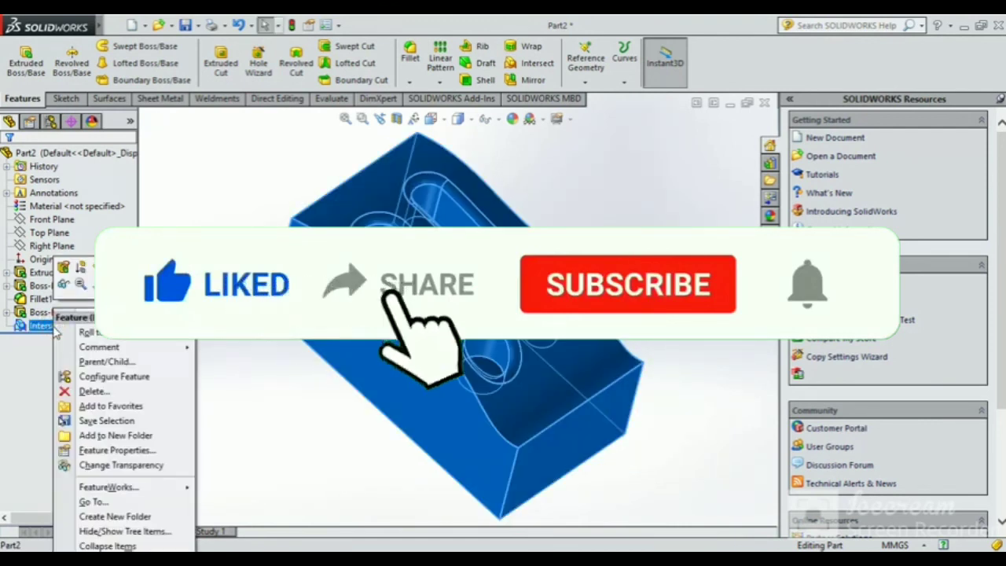